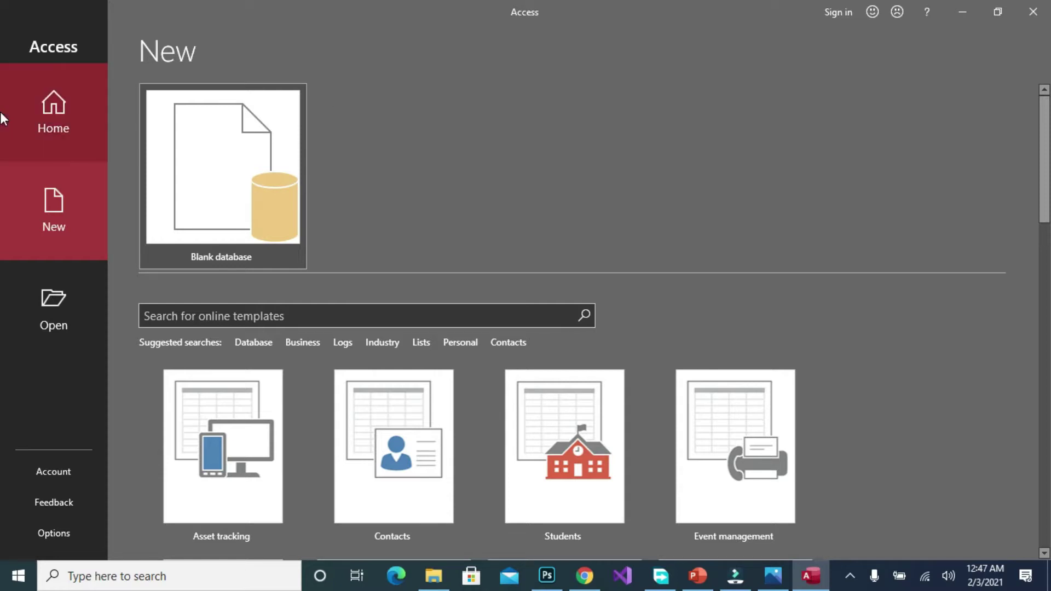
click(44, 124)
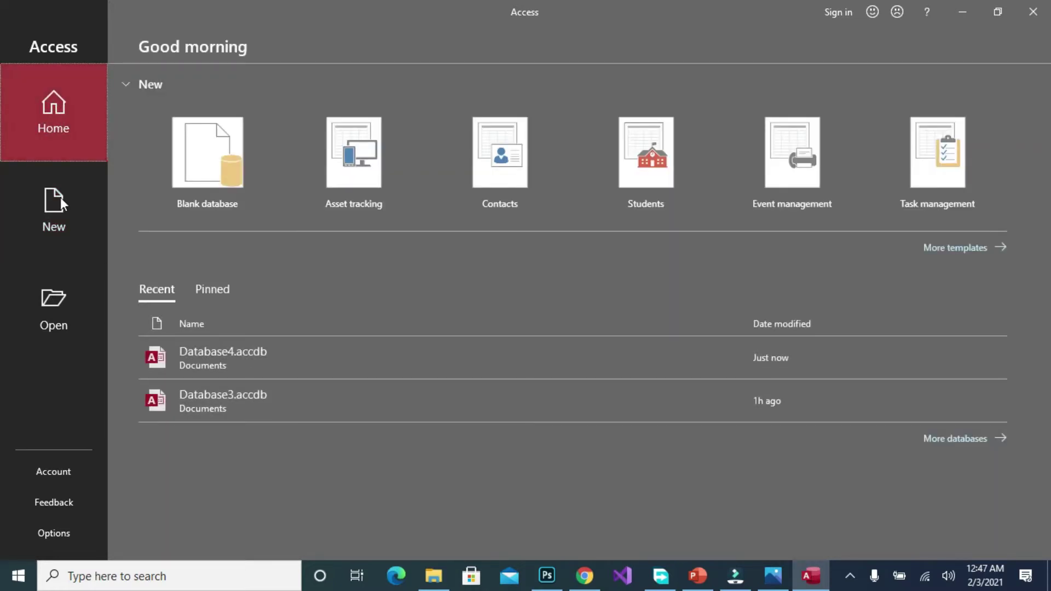
click(70, 216)
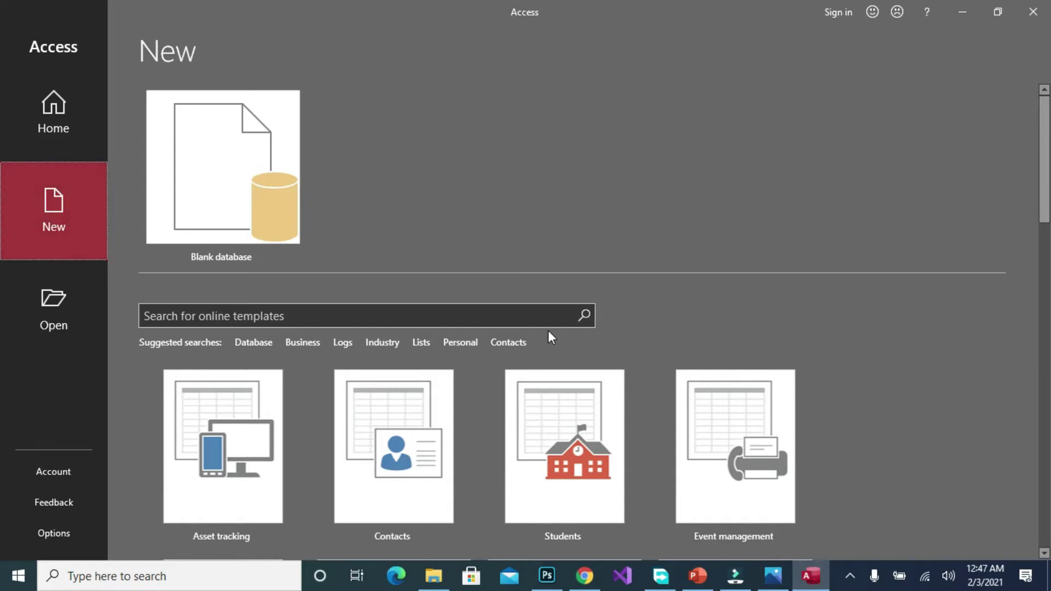
scroll(809, 333, down, 3)
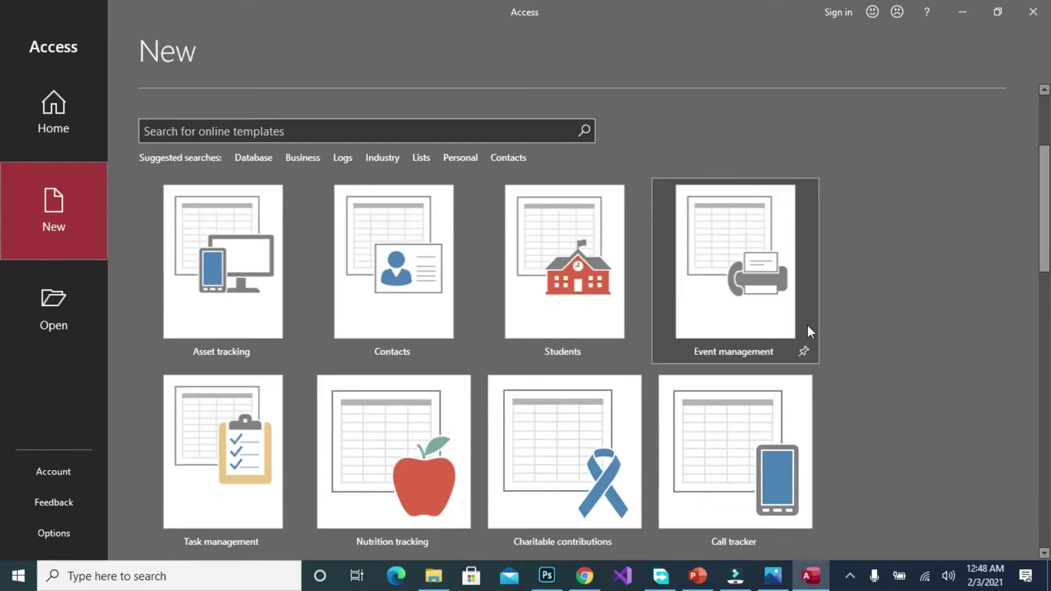
scroll(810, 331, down, 1)
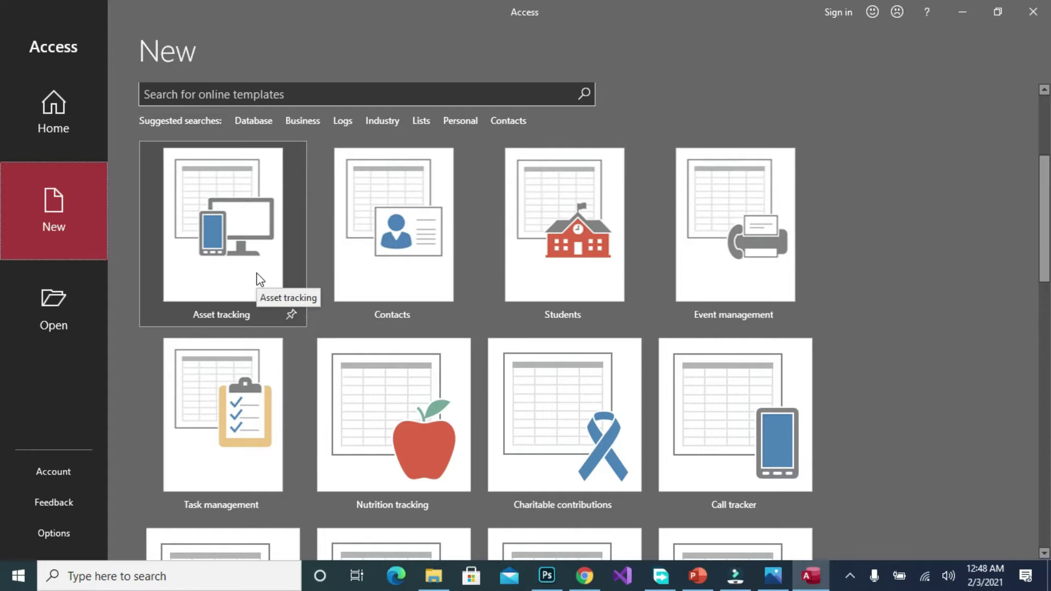
scroll(260, 279, up, 3)
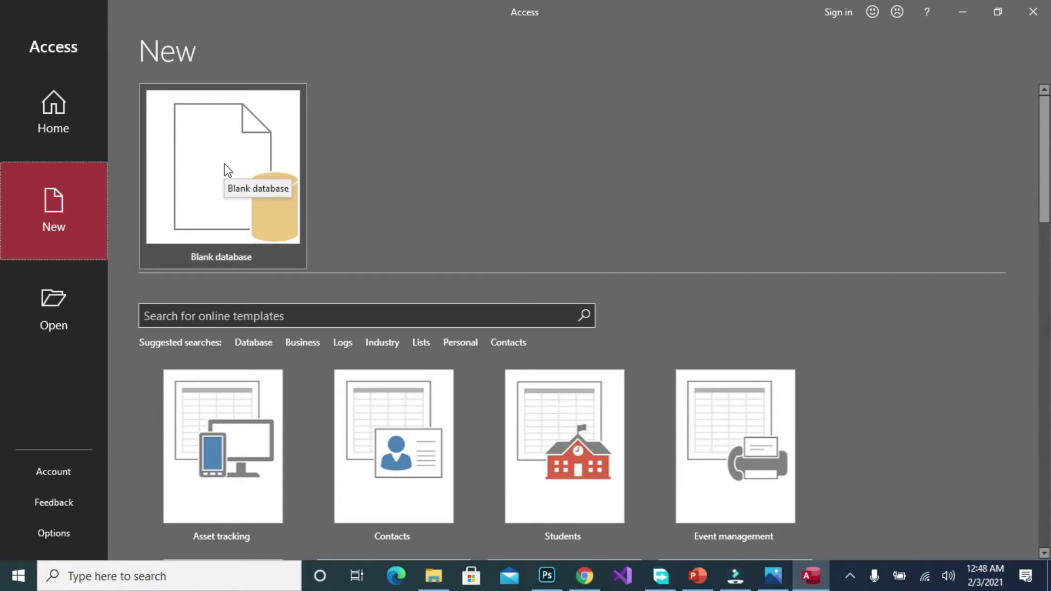
Step: Create a blank database with the file name COMPANY
click(224, 164)
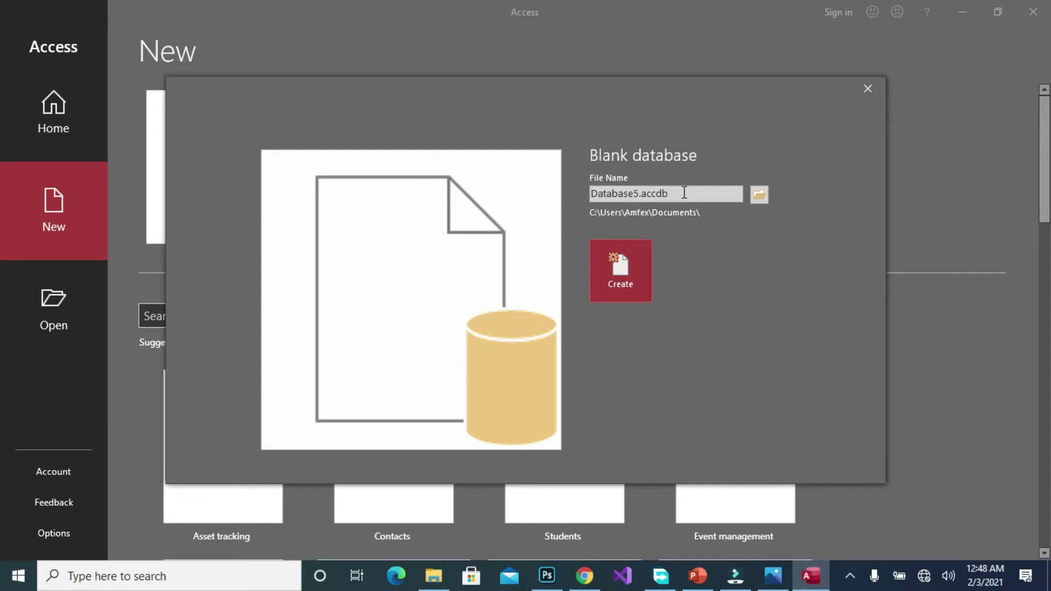
key(Left)
key(Left)
key(Left)
key(Left)
key(Left)
key(Left)
key(Left)
key(Right)
key(BackSpace)
key(BackSpace)
key(BackSpace)
key(BackSpace)
key(BackSpace)
key(BackSpace)
key(BackSpace)
key(BackSpace)
key(BackSpace)
text(COMPANY)
click(625, 271)
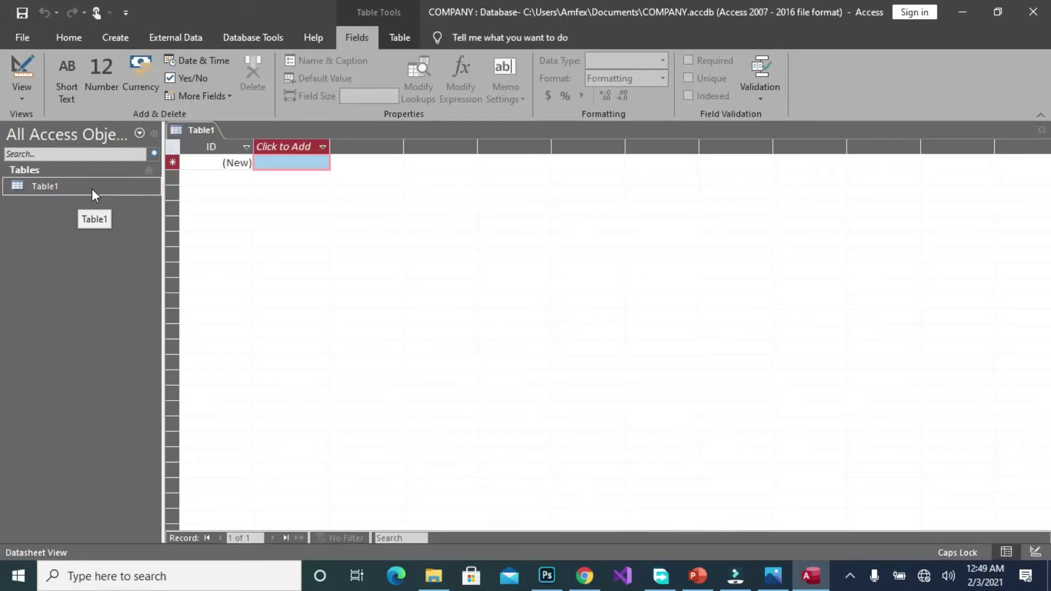
Step: Examine the available commands for database files, object creation, external data, database tools, fields, tables and text formatting
click(37, 40)
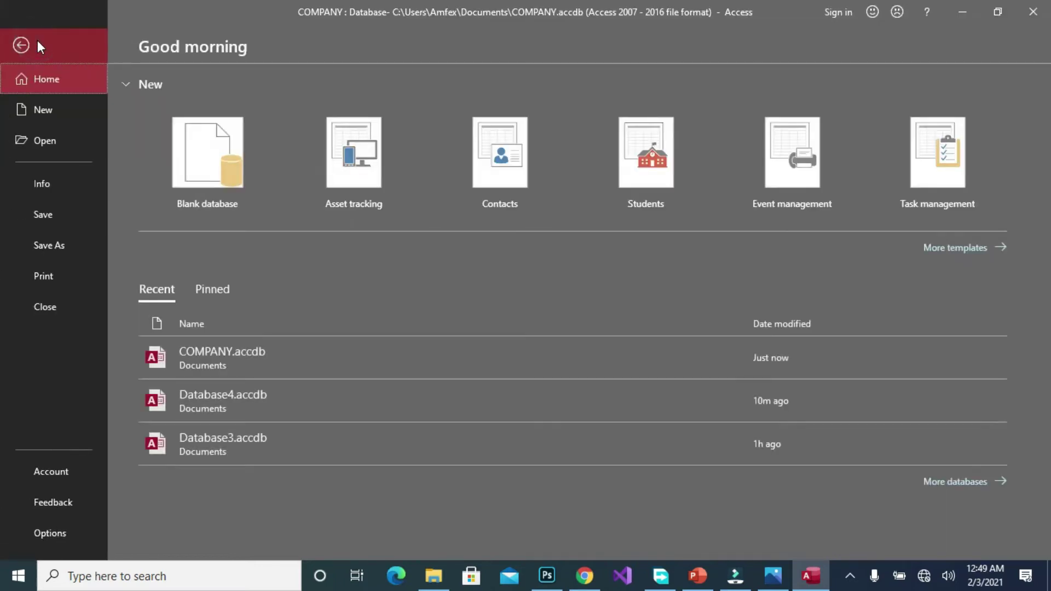
click(22, 45)
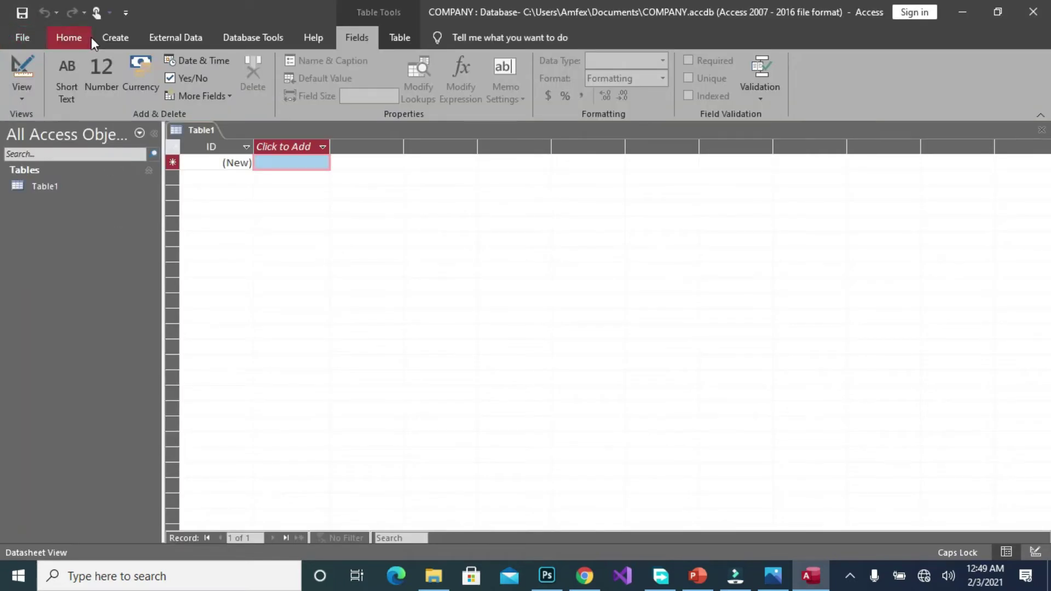
click(77, 38)
click(114, 36)
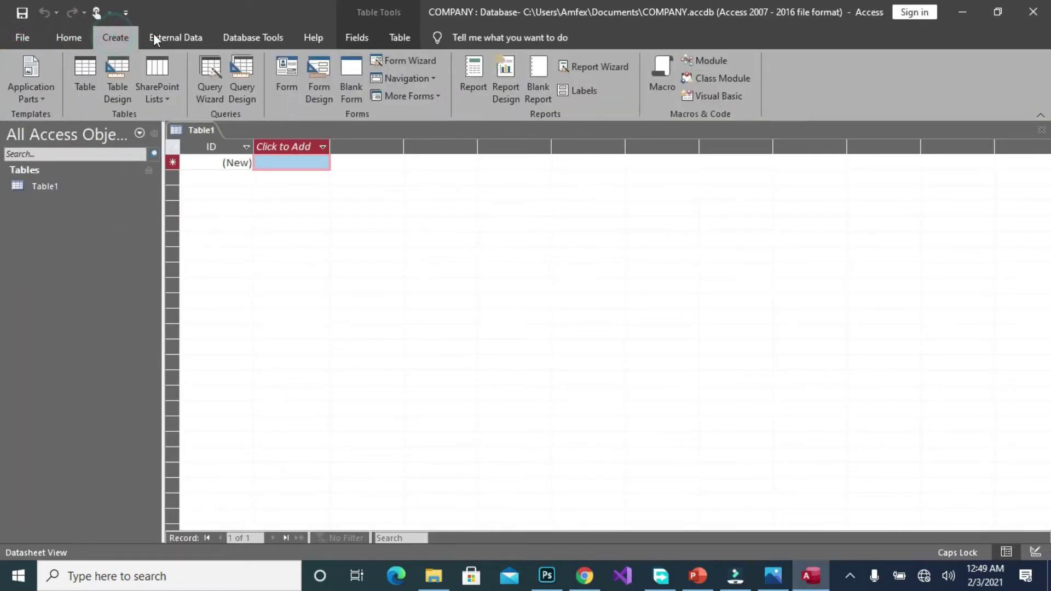
click(166, 34)
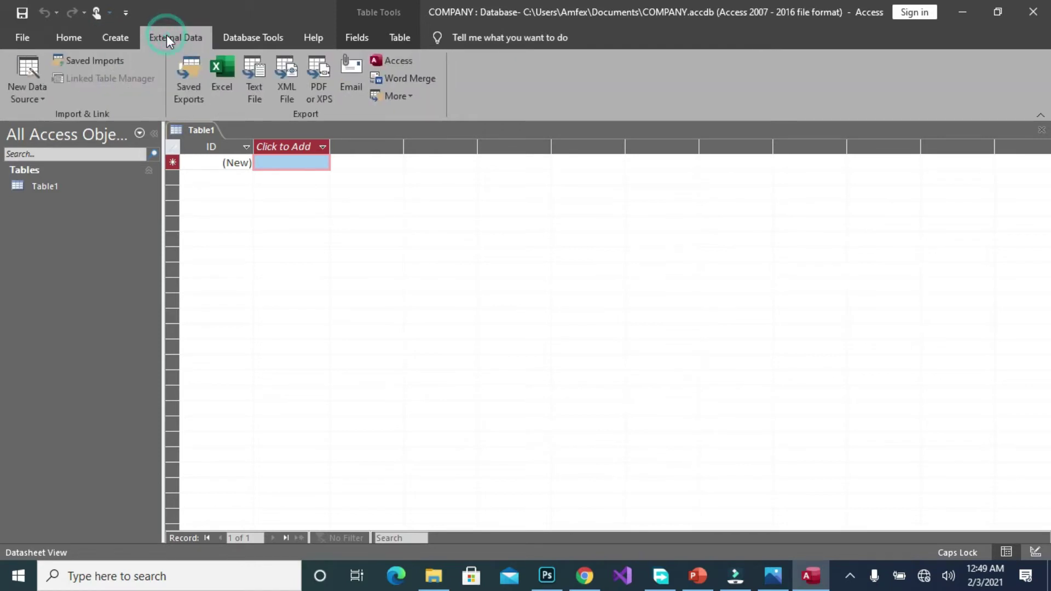
click(240, 34)
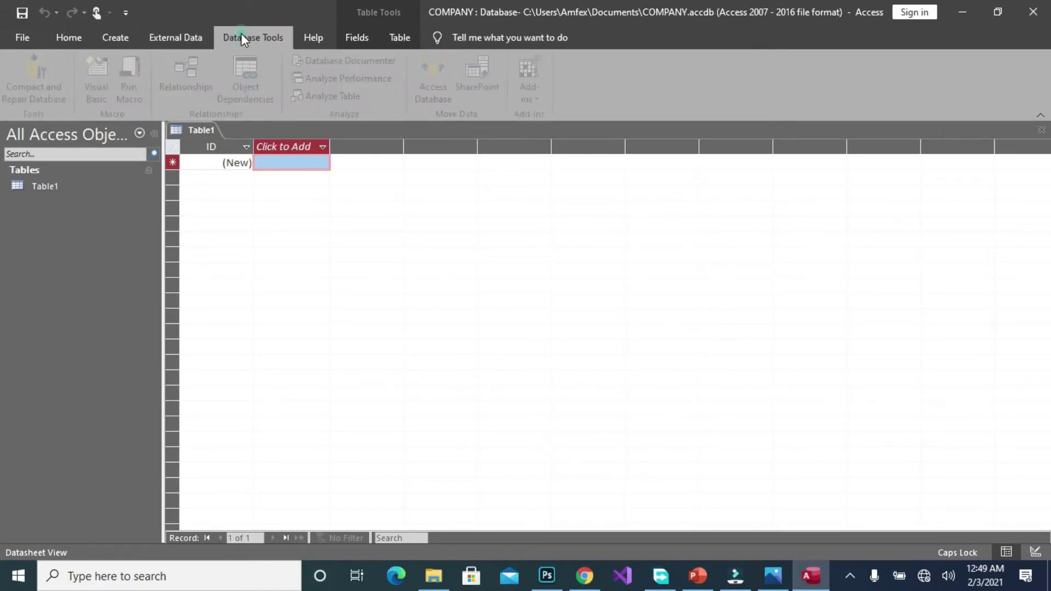
click(322, 39)
click(353, 38)
click(392, 41)
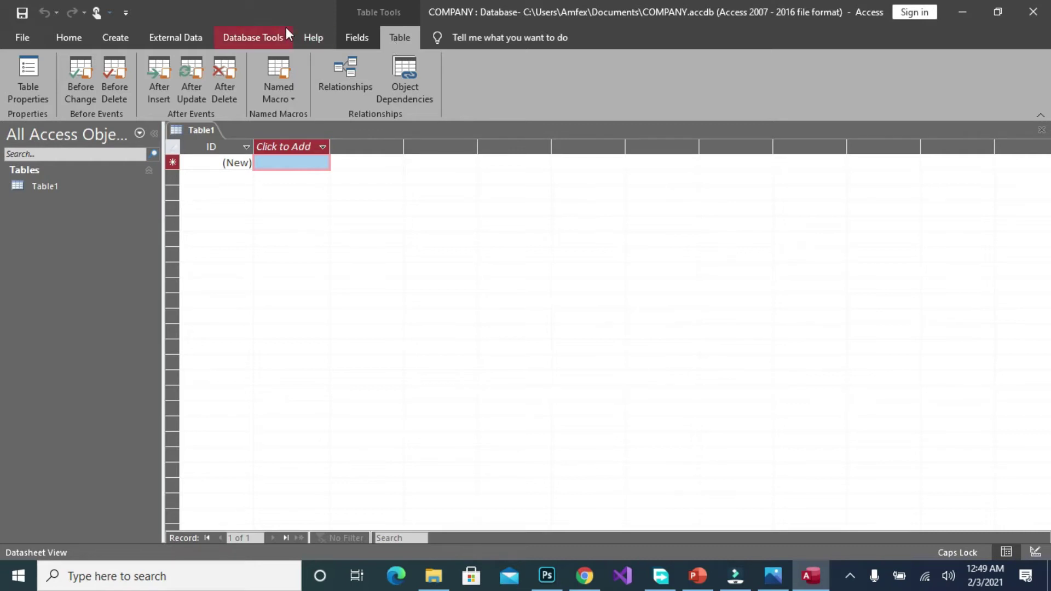
click(76, 44)
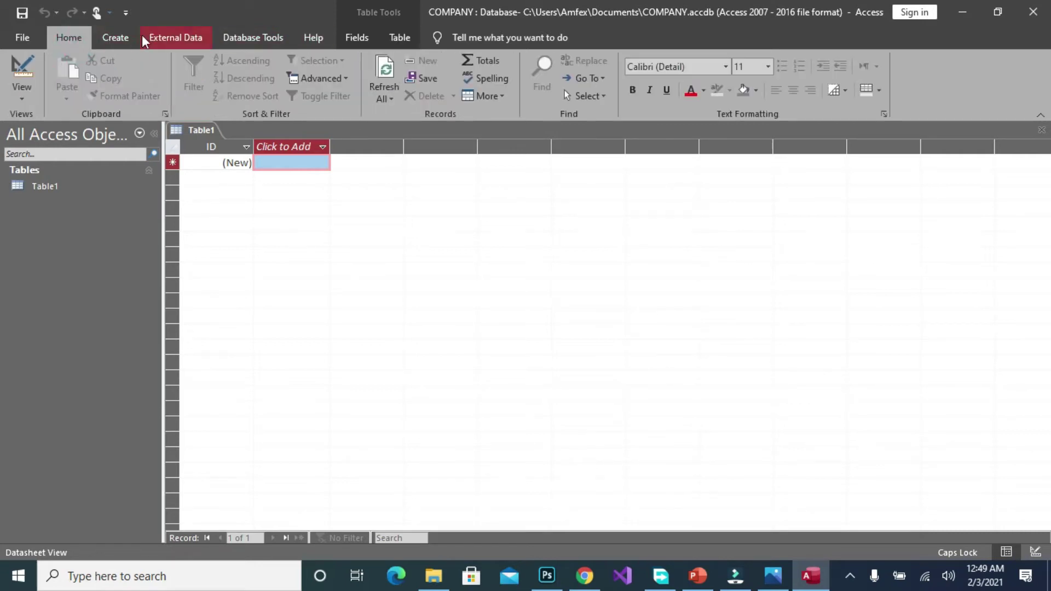
click(117, 37)
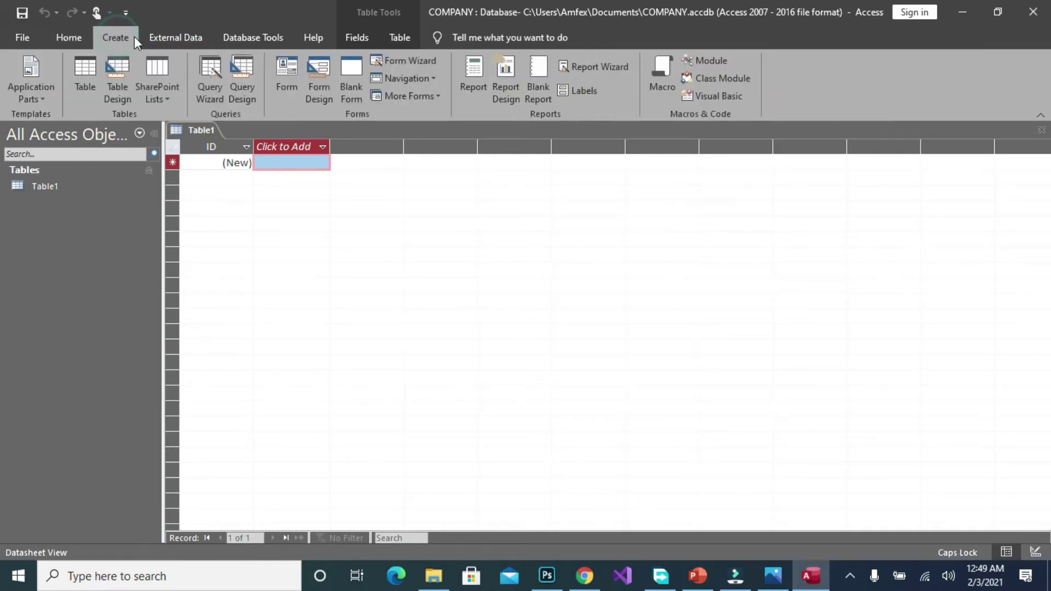
click(186, 36)
click(251, 36)
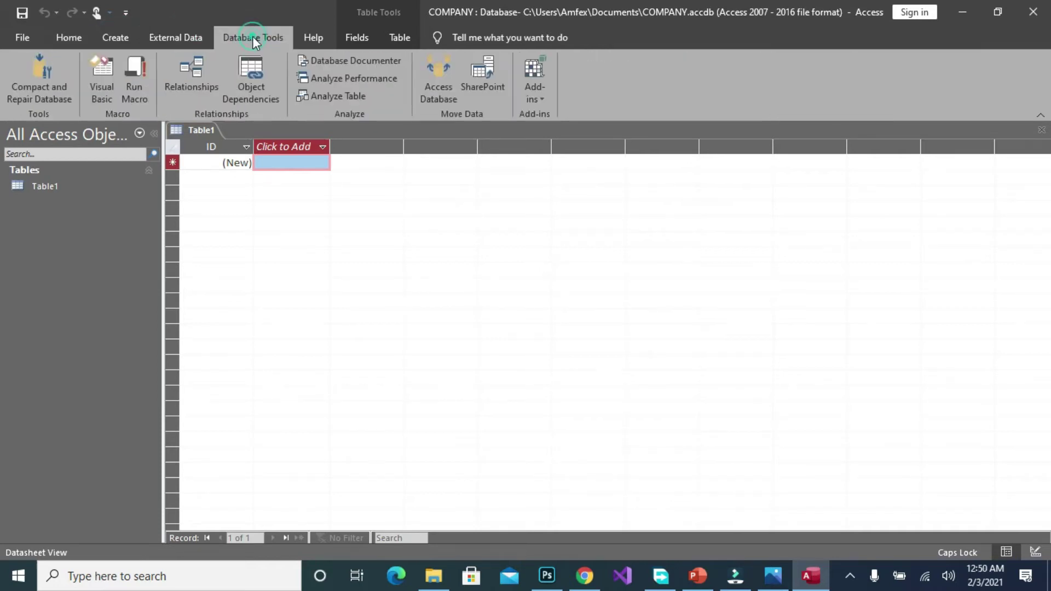
click(176, 39)
click(118, 38)
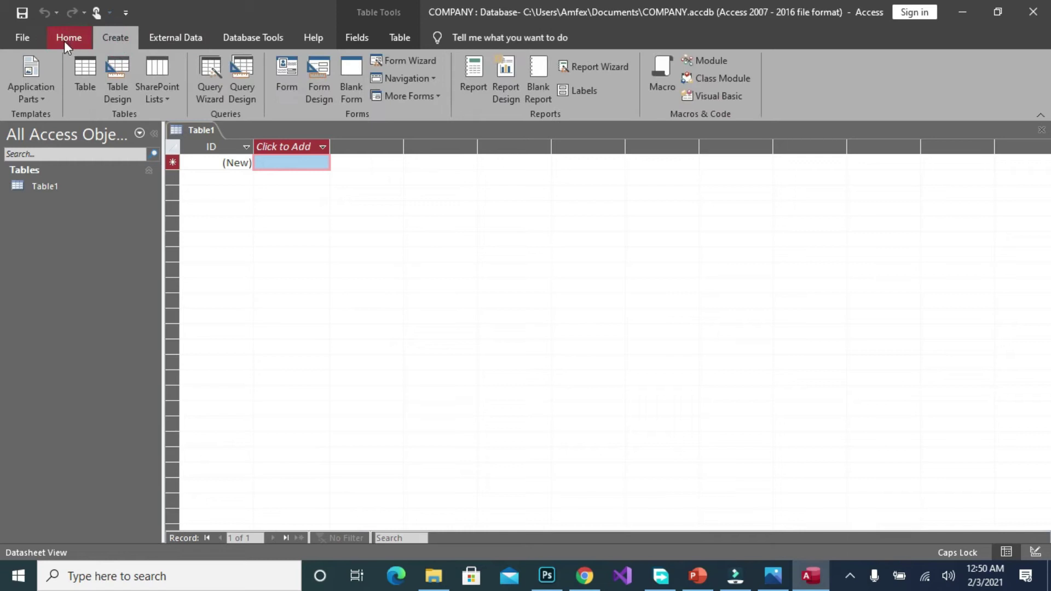
click(65, 41)
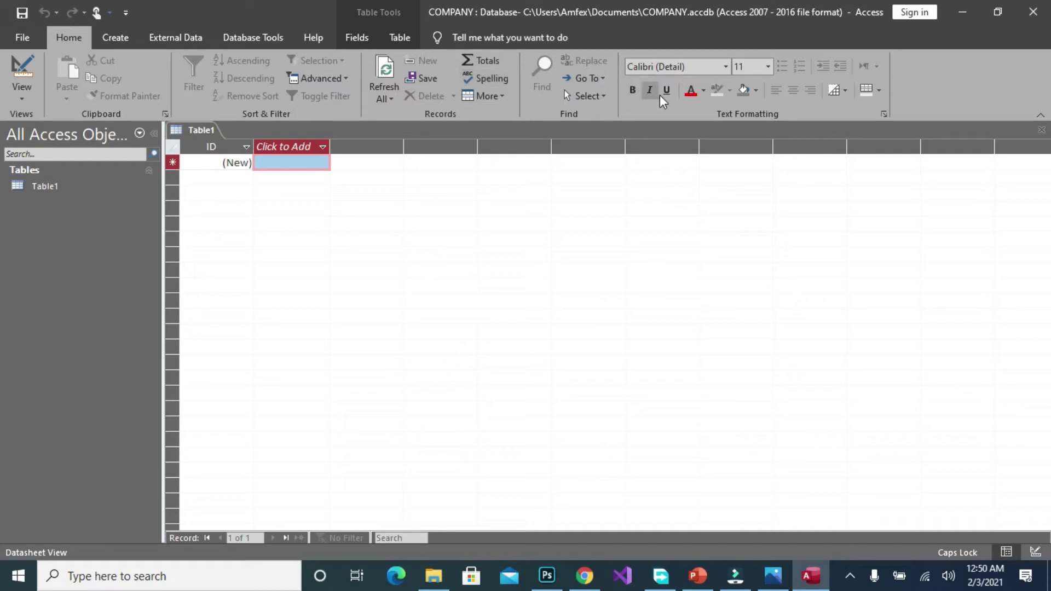
click(116, 38)
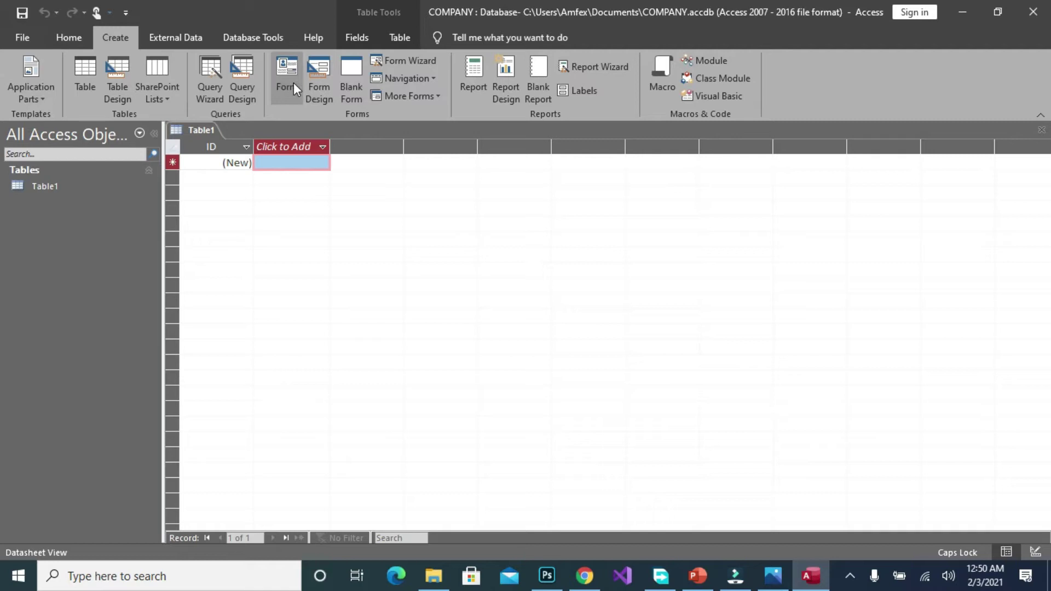
Step: Switch Table1 to Design view, saving the table under the name EMPLOYEE
click(74, 39)
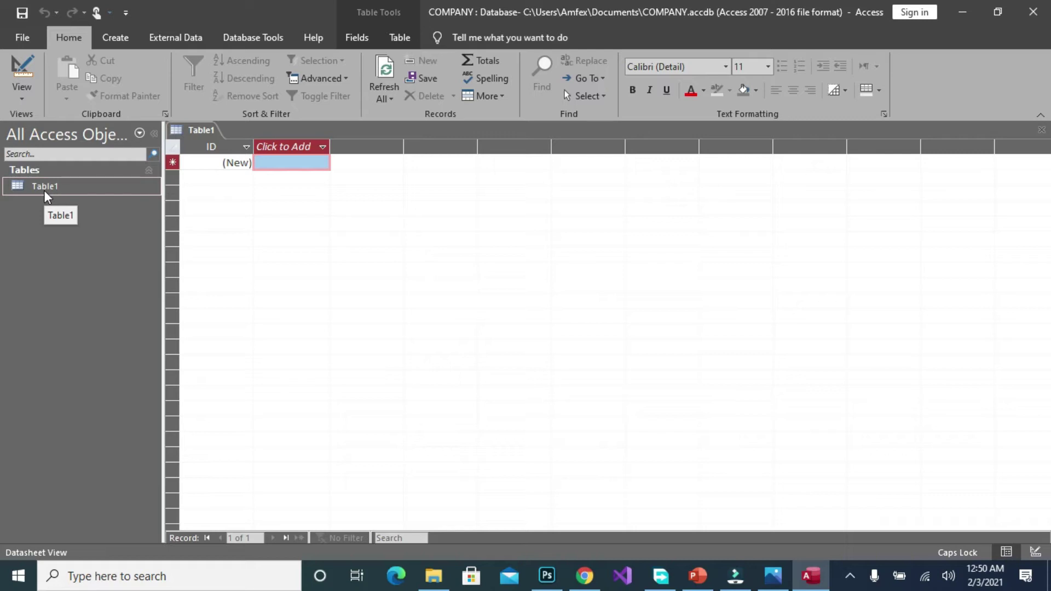
click(29, 77)
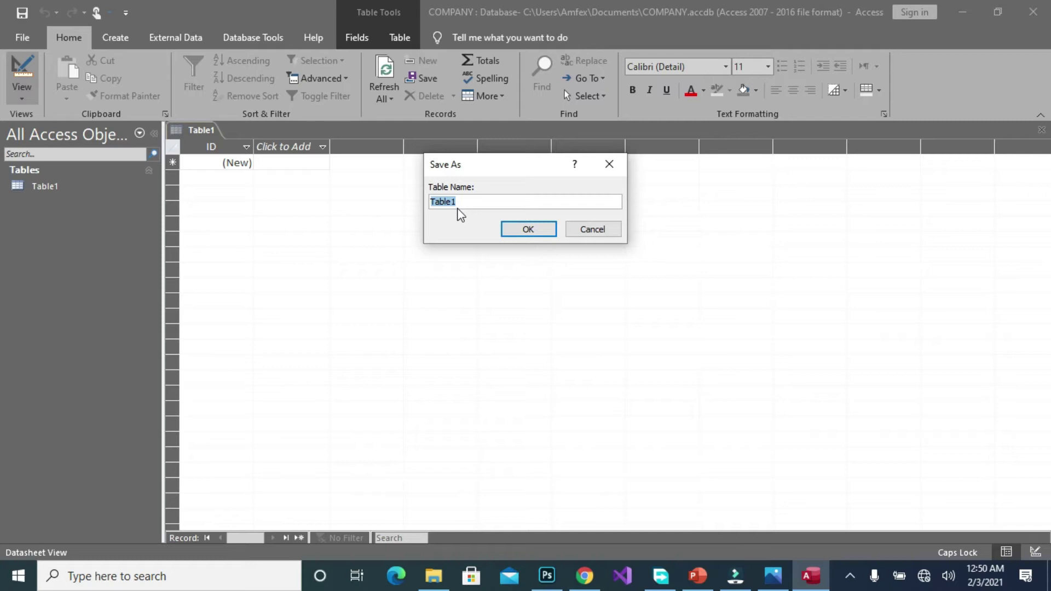
text(E)
key(Caps_Lock)
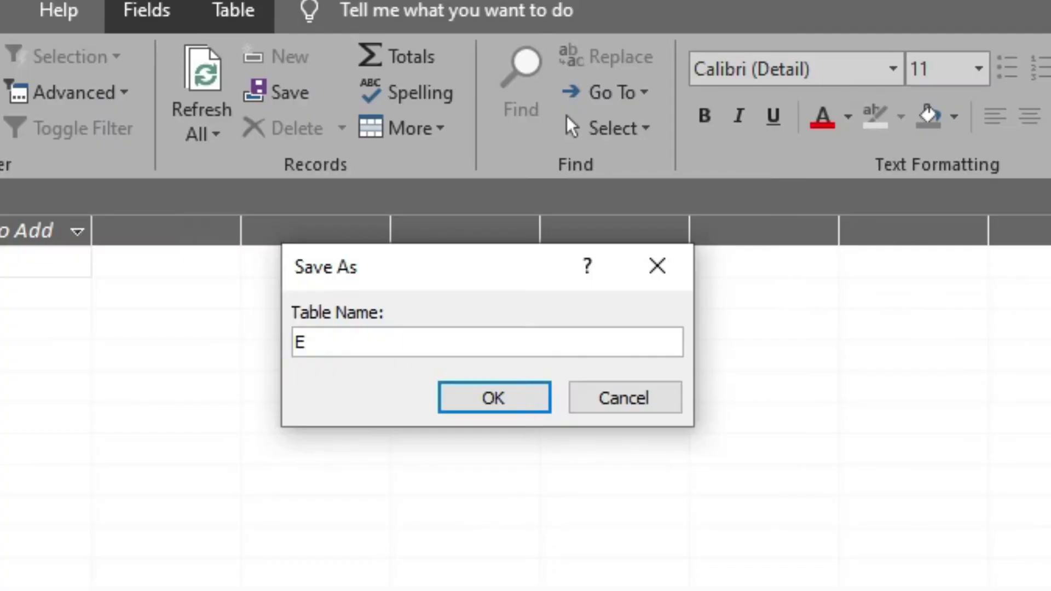
text(MPLOYEE)
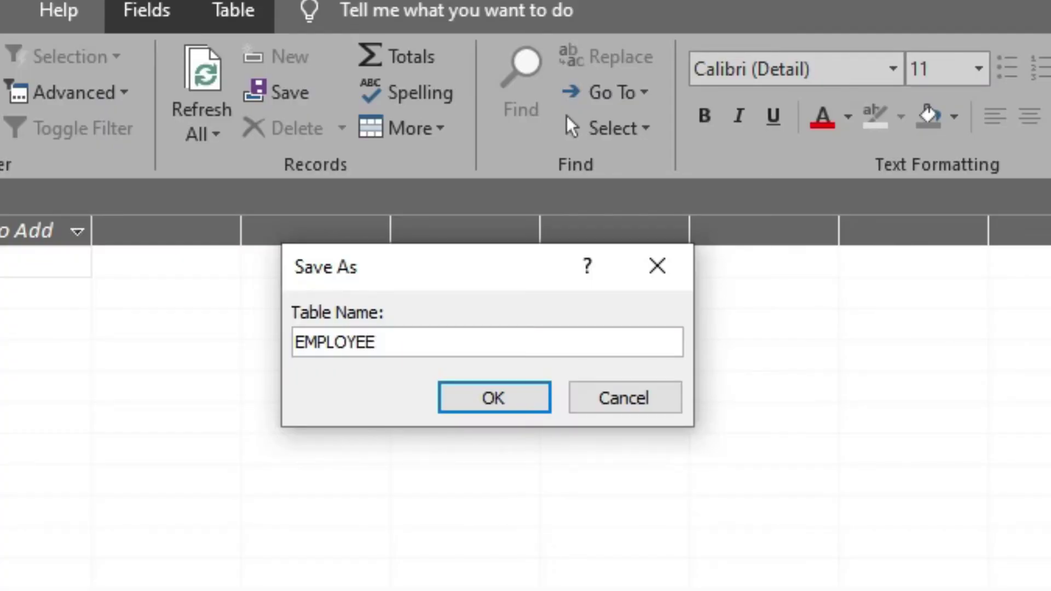
click(531, 400)
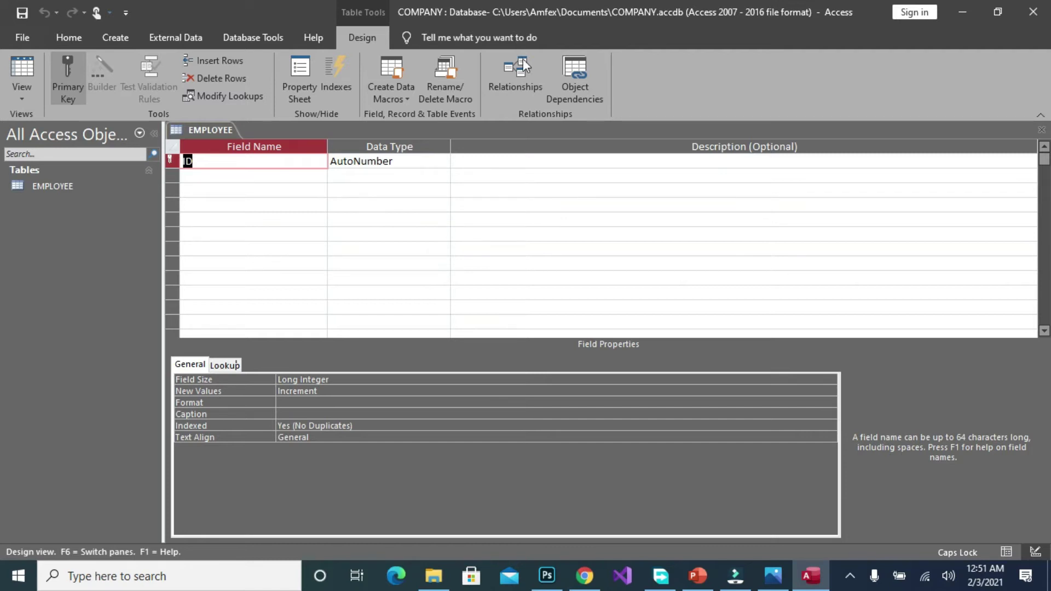
Step: Enter ID as the first field's name and choose AutoNumber as its data type
click(252, 162)
key(BackSpace)
key(BackSpace)
text(ID)
click(401, 160)
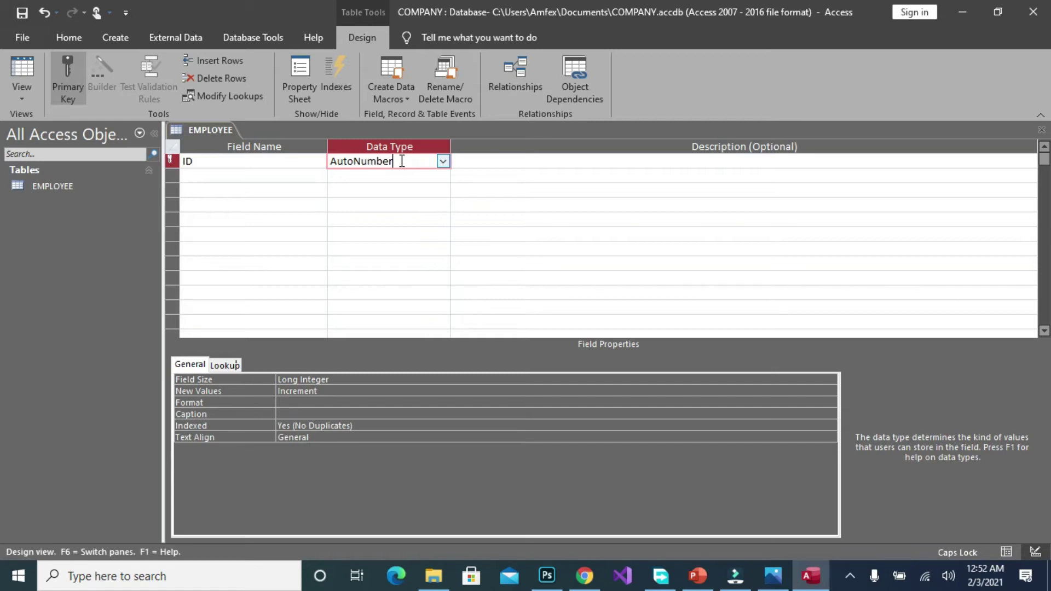
click(443, 162)
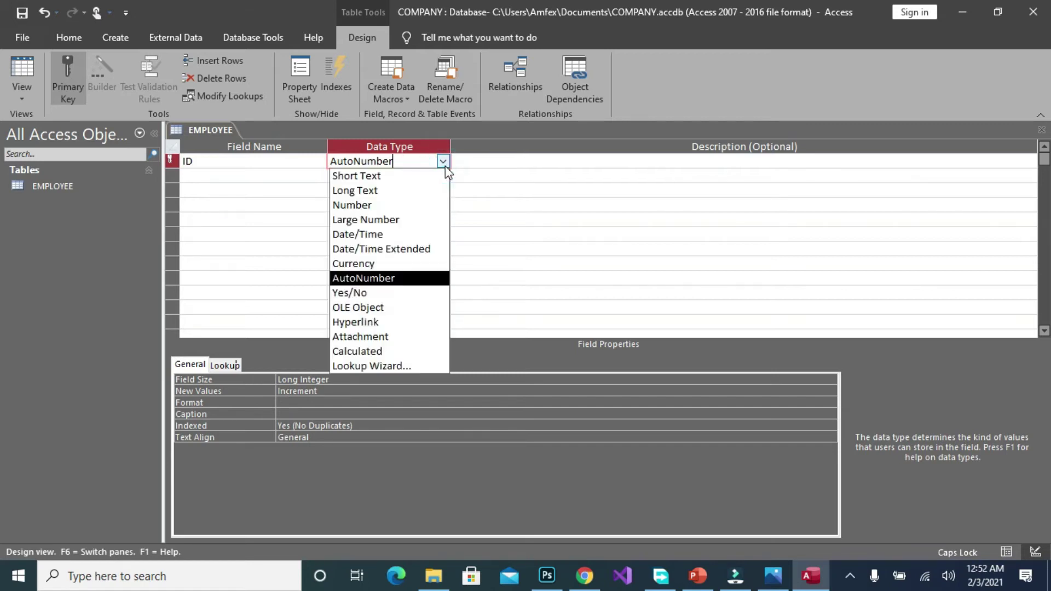
click(395, 278)
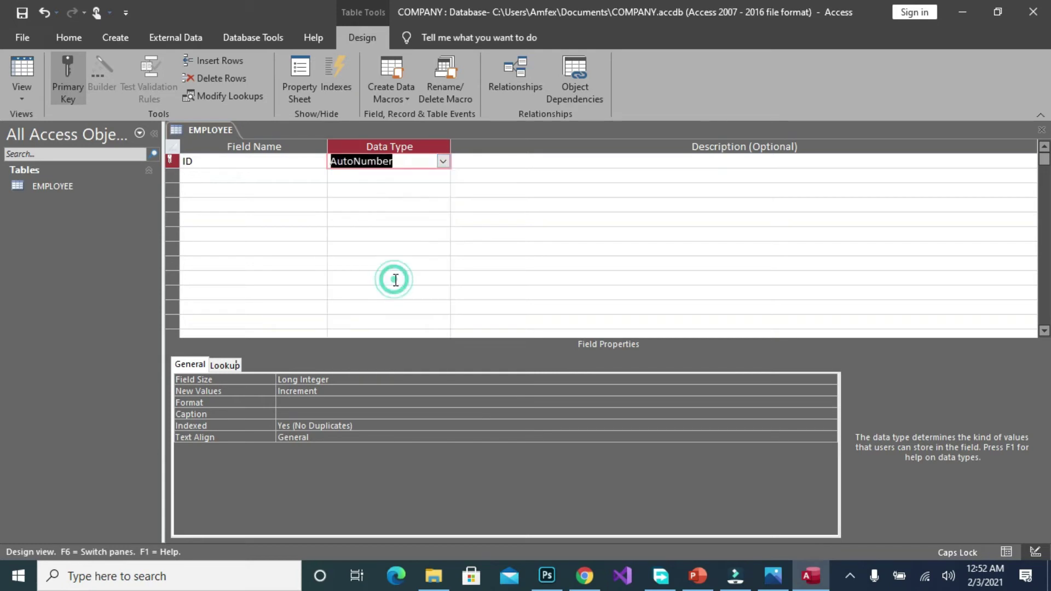
Step: Add NAME and AGE as Short Text fields below the ID field
click(278, 175)
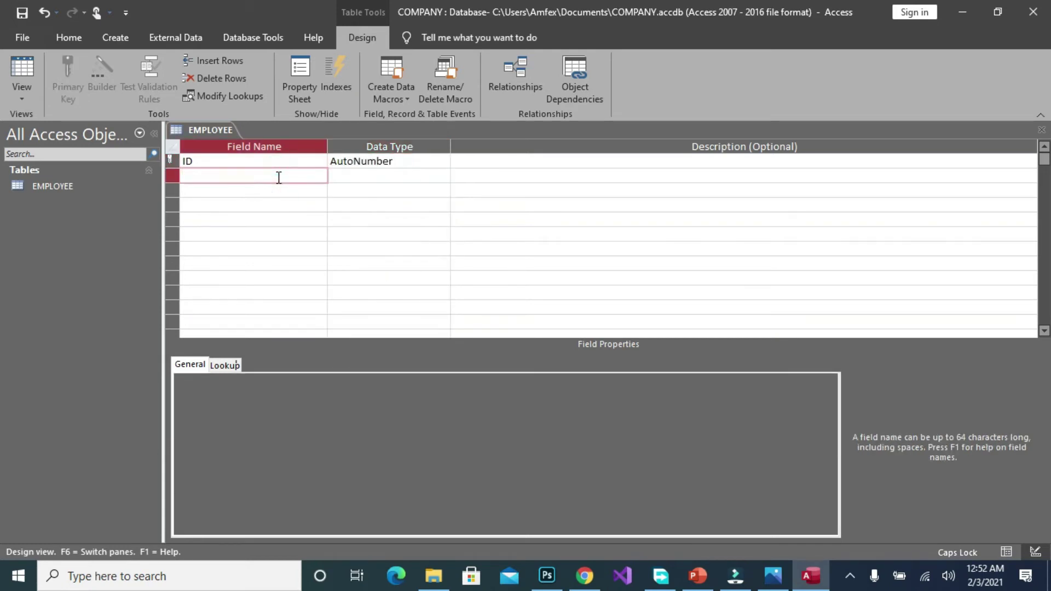
text(NAME)
click(277, 191)
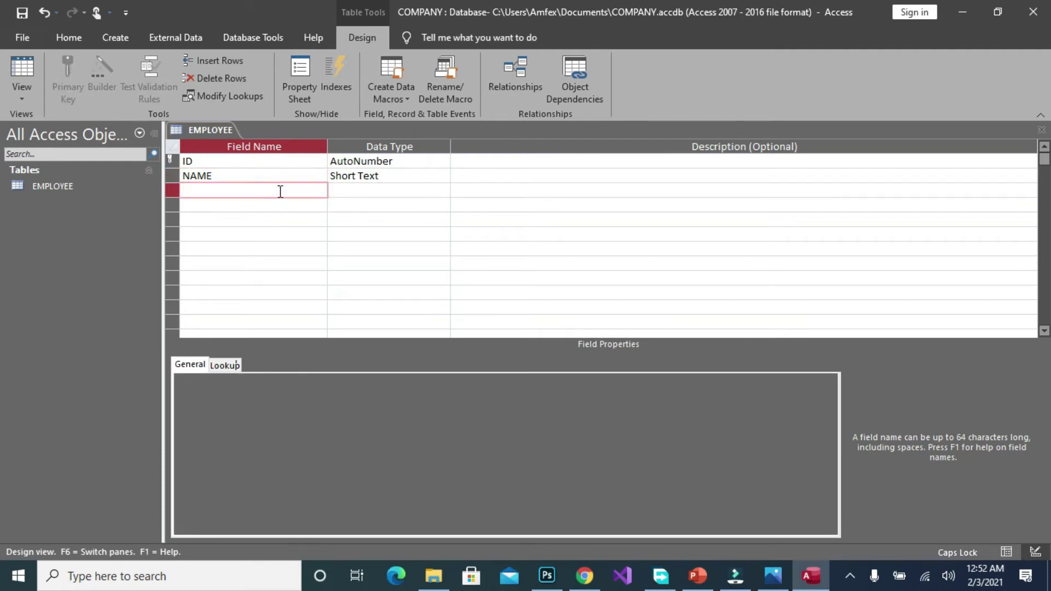
click(386, 177)
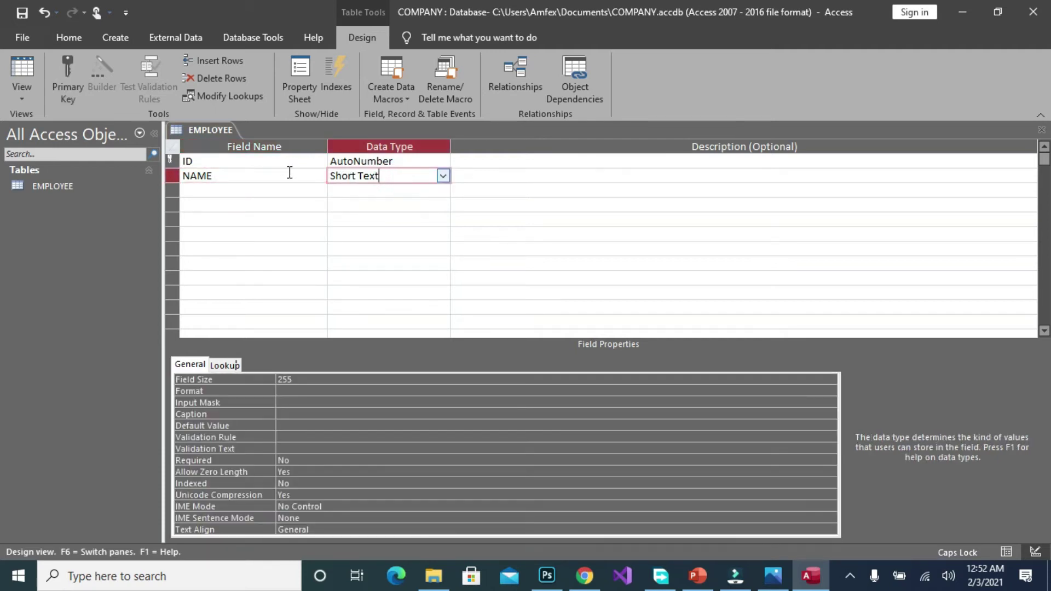
click(263, 191)
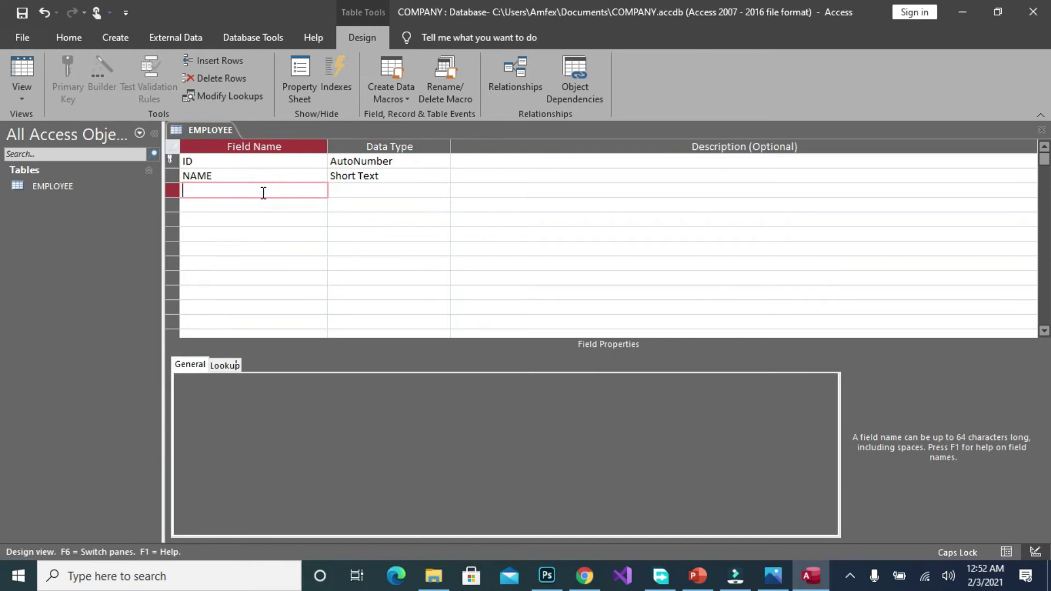
text(AGE)
Step: Add a SALARY field below AGE and set its data type to Currency
click(254, 206)
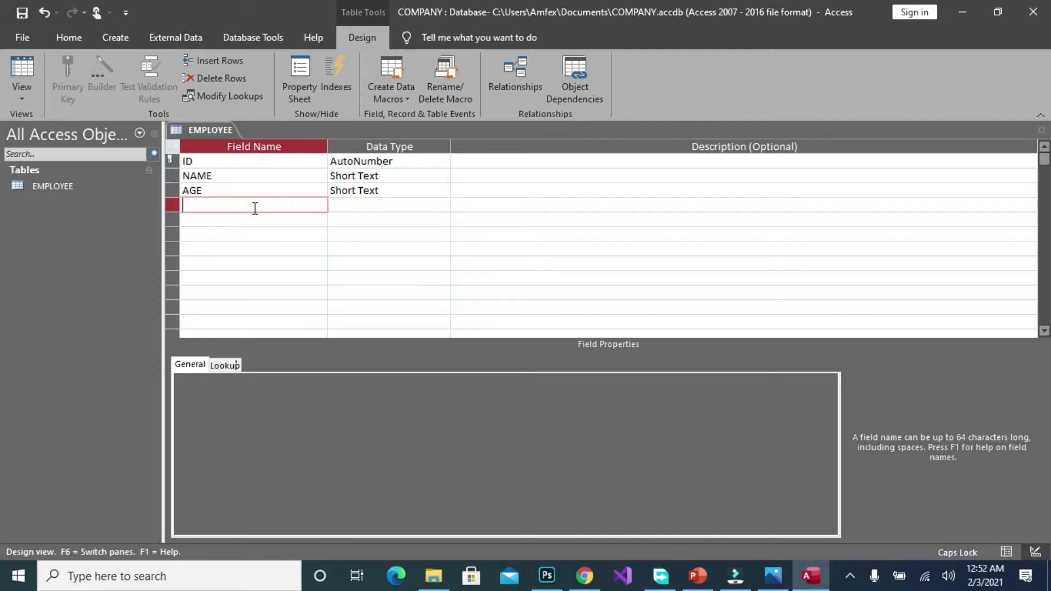
text(SALARY)
click(359, 205)
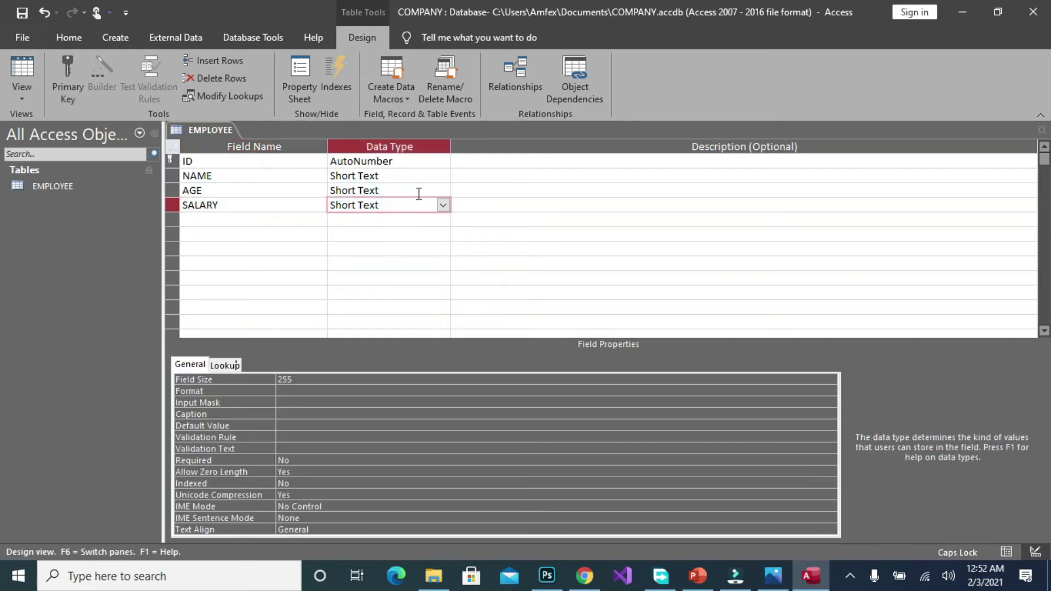
click(443, 205)
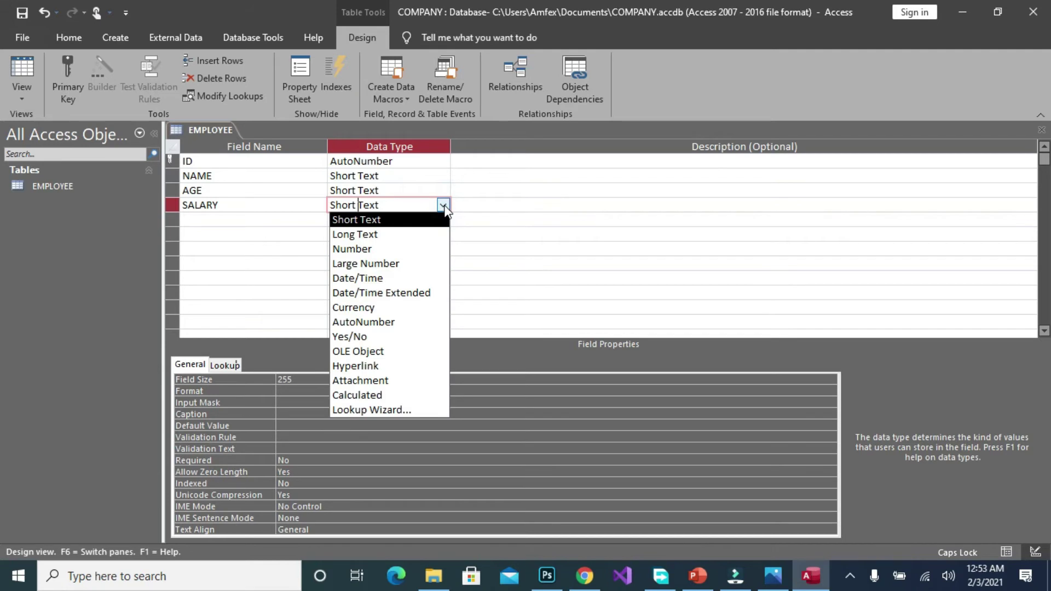
click(363, 307)
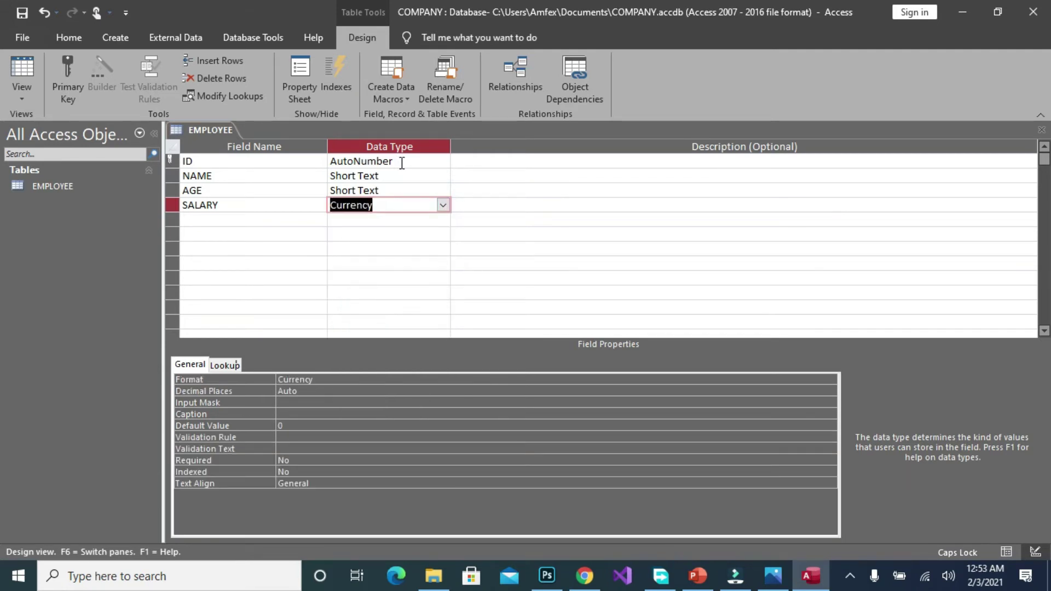
Step: Change the AGE field's data type to Number
click(416, 190)
click(443, 190)
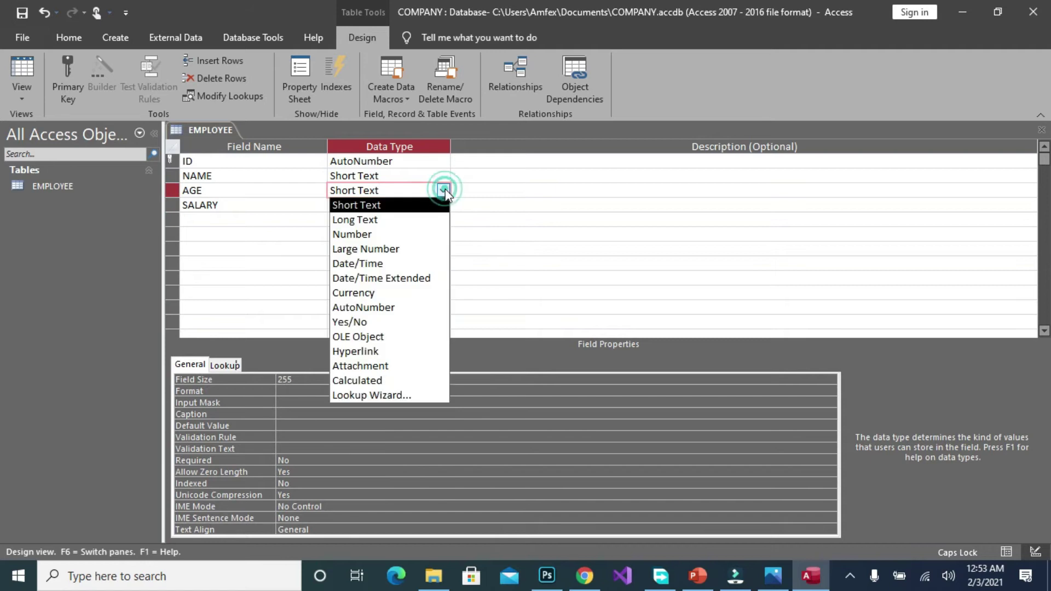
click(387, 236)
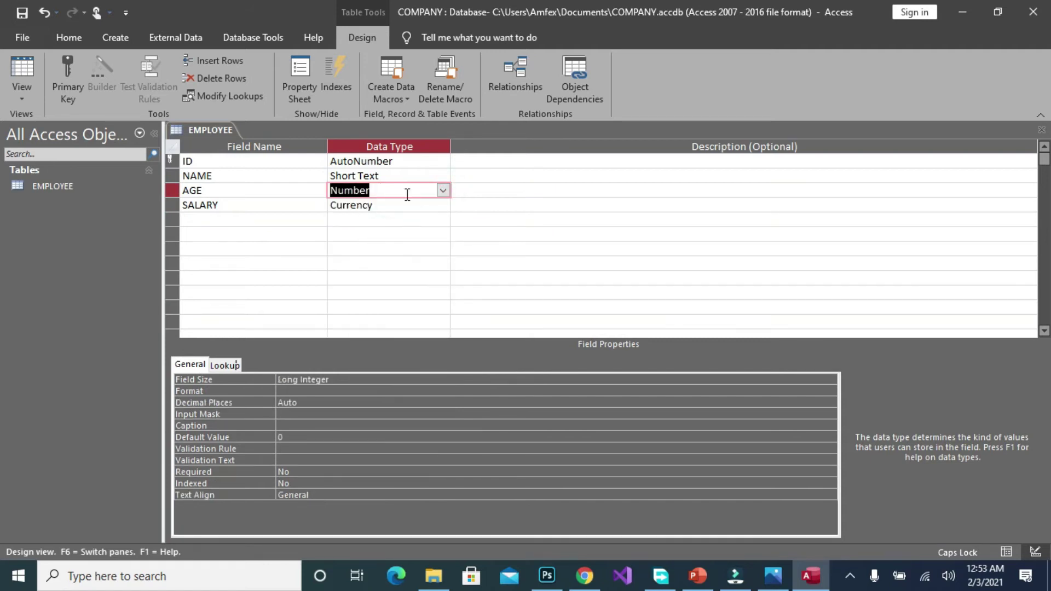
Step: Choose Short Text as the data type of the NAME field
click(442, 174)
click(443, 176)
click(443, 175)
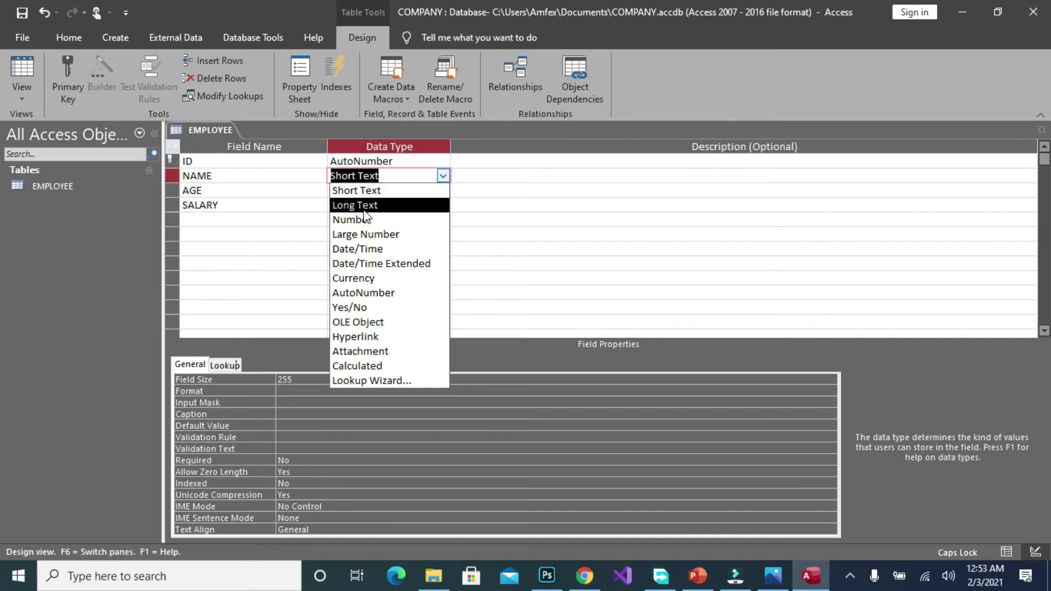
click(376, 190)
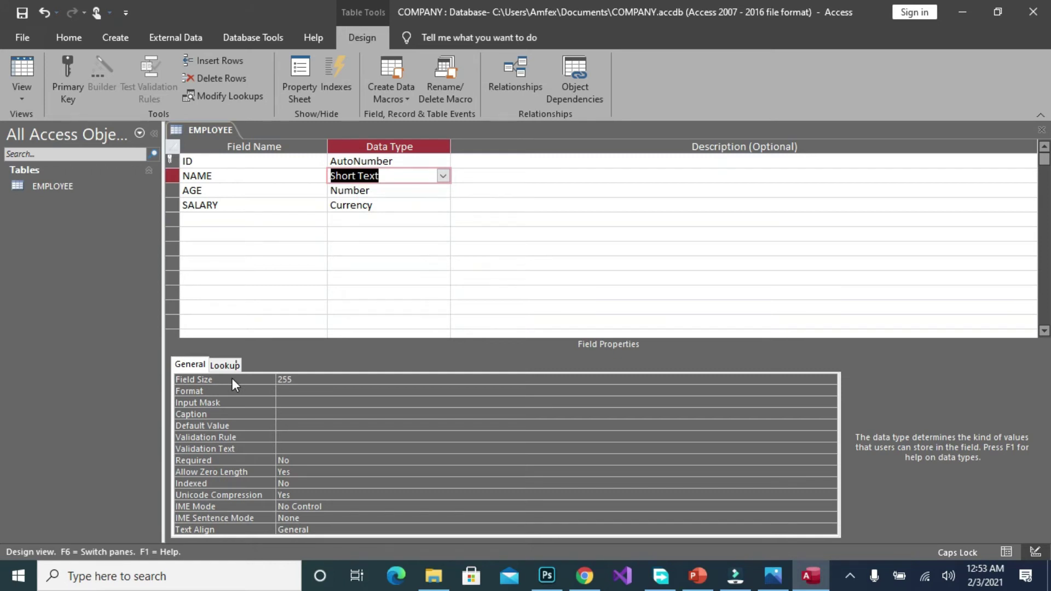
Step: Set the NAME field's Field Size property to 50
click(193, 369)
click(330, 377)
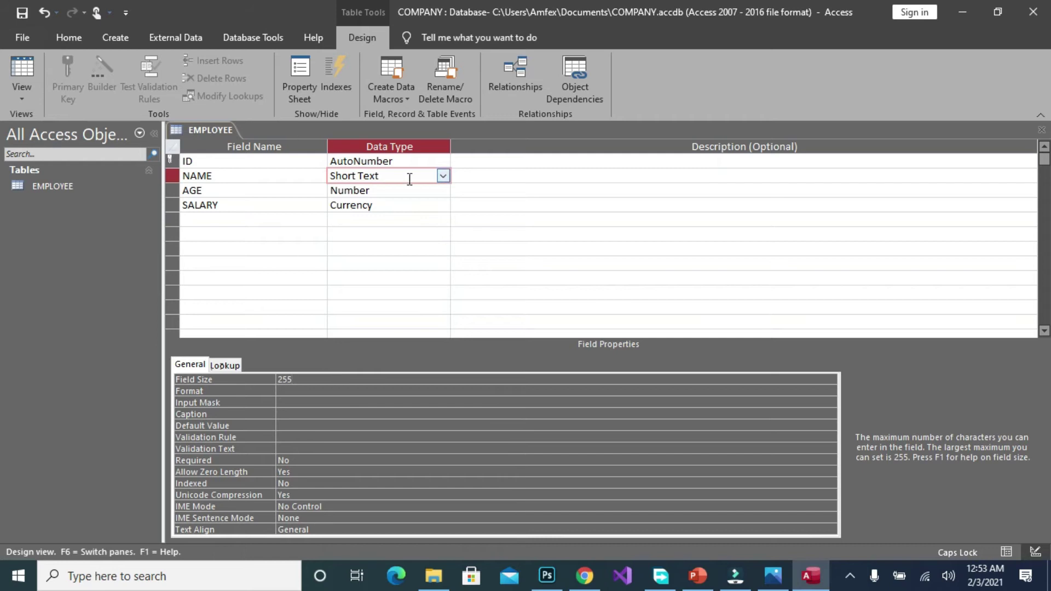
click(241, 172)
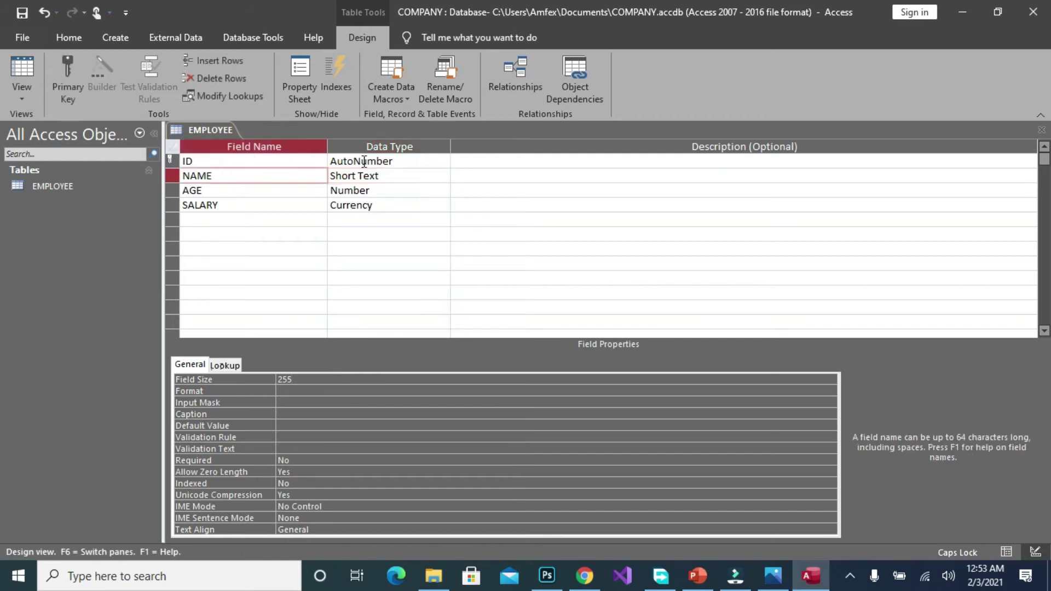
click(383, 176)
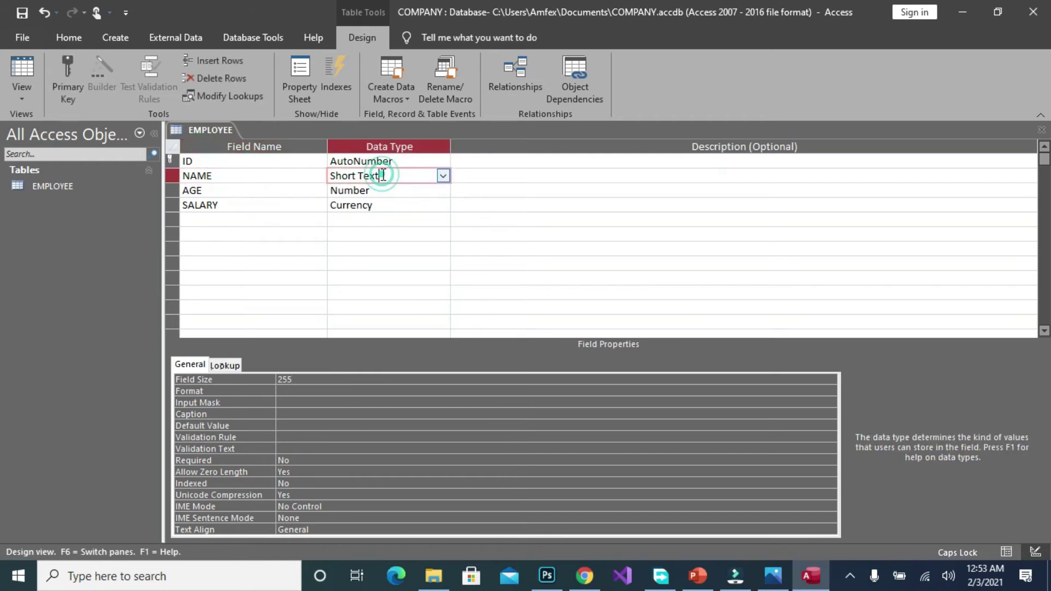
click(305, 379)
key(BackSpace)
key(BackSpace)
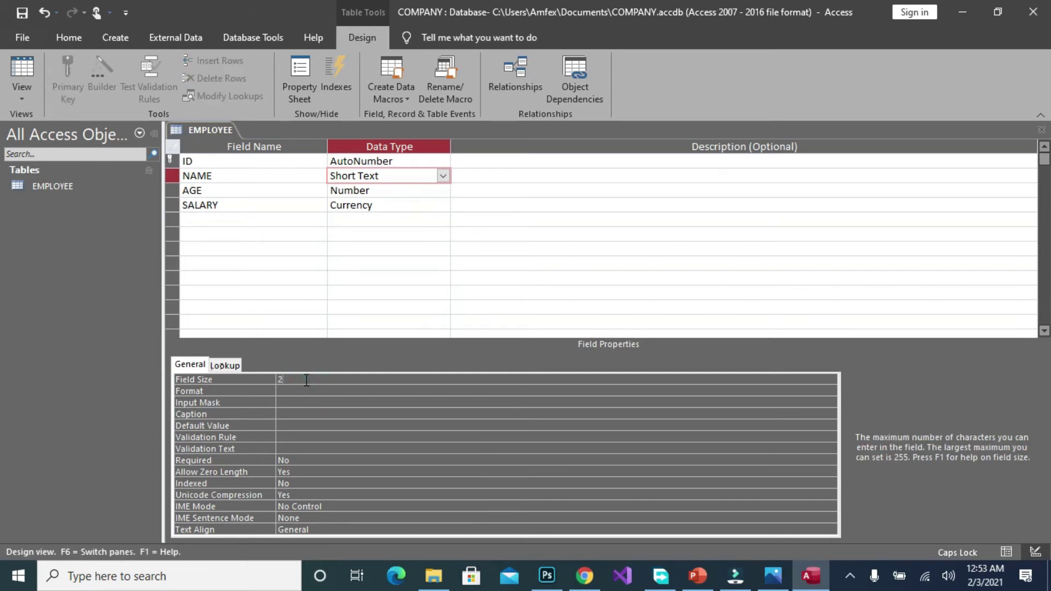
key(BackSpace)
text(50)
click(405, 190)
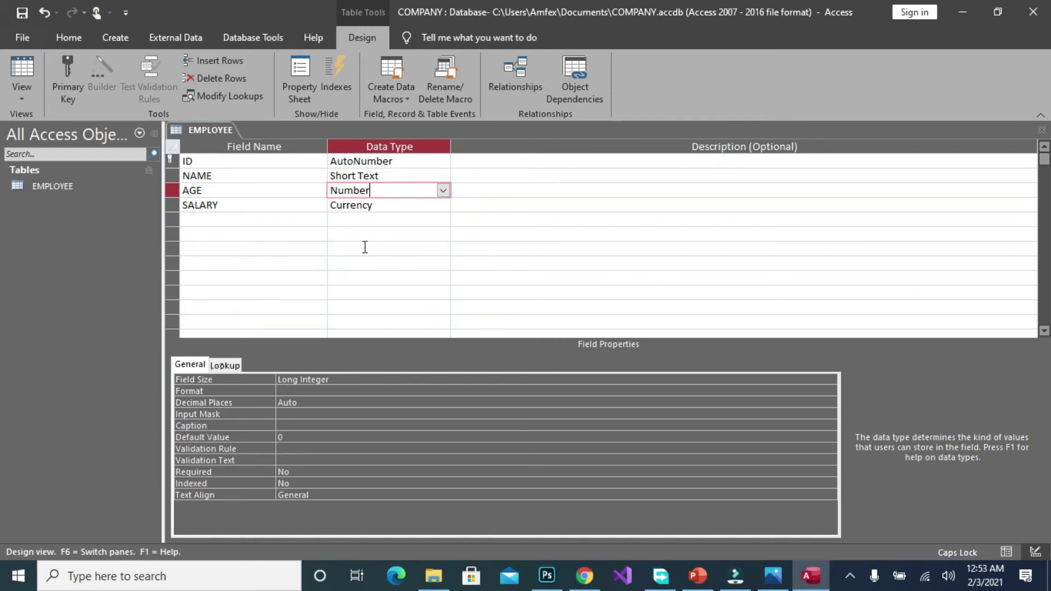
click(395, 208)
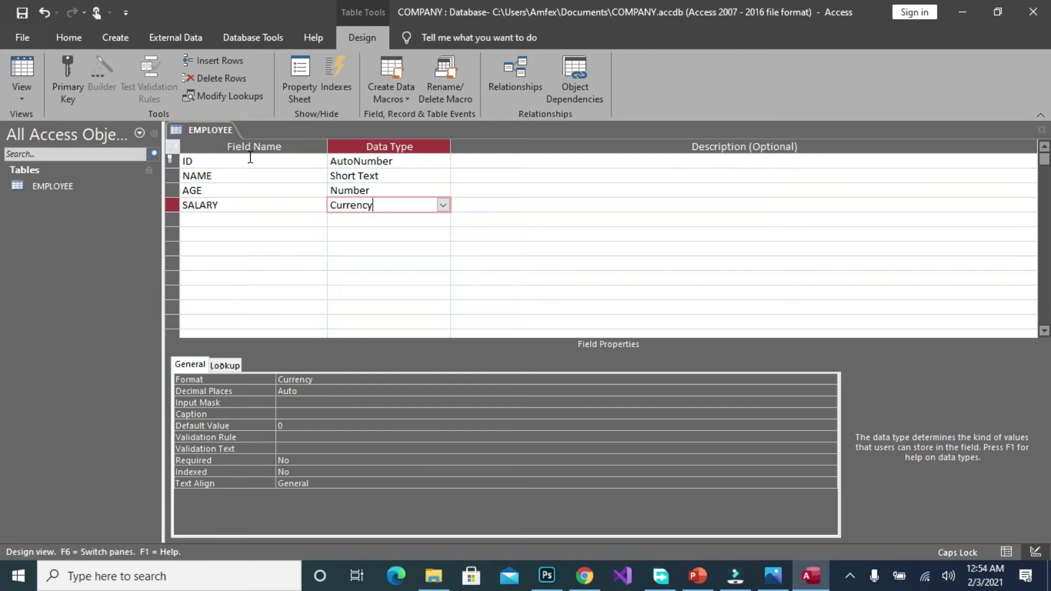
click(208, 129)
Step: Remove the primary key from the ID field
click(223, 162)
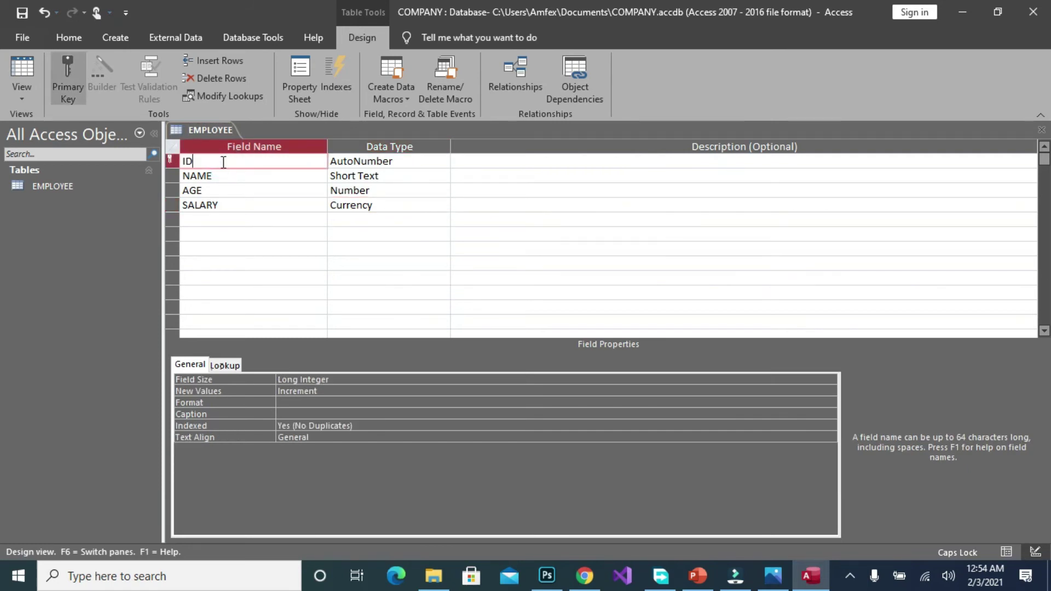
click(168, 162)
right_click(168, 164)
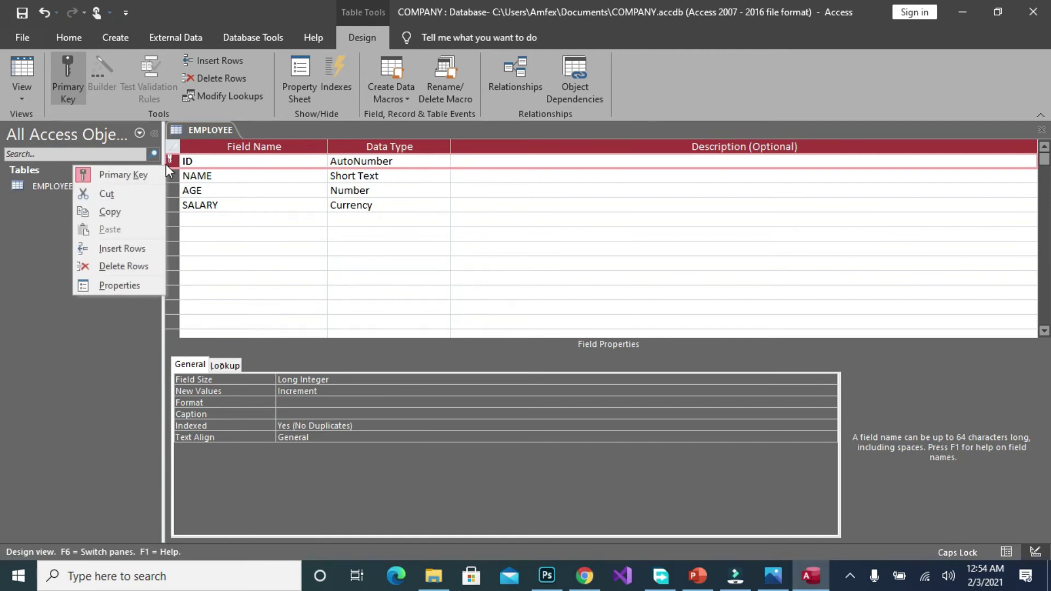
click(134, 177)
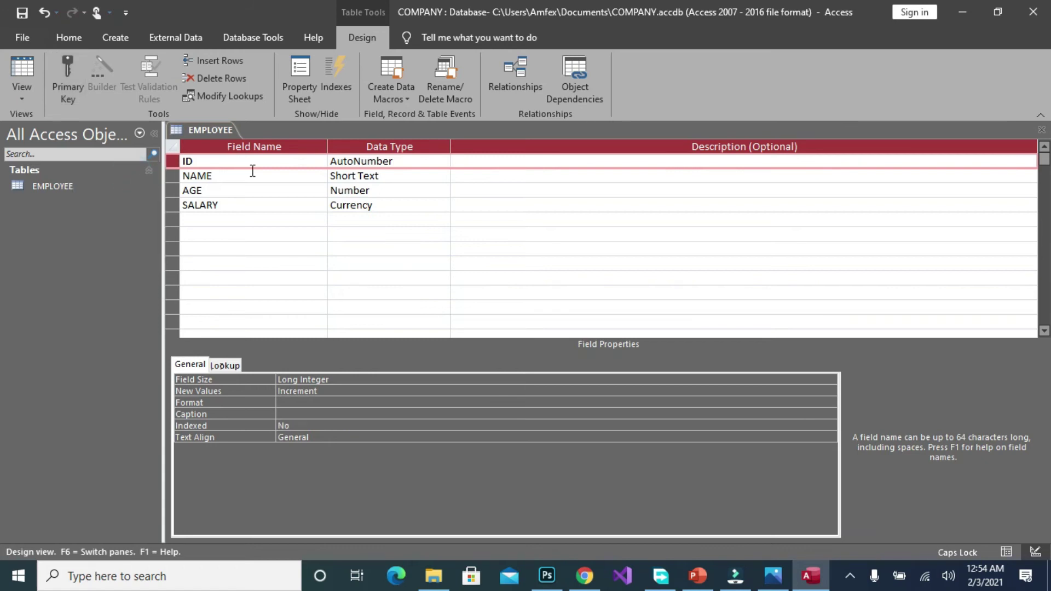
Step: Make the AGE field the primary key and clear the key from it again
click(221, 176)
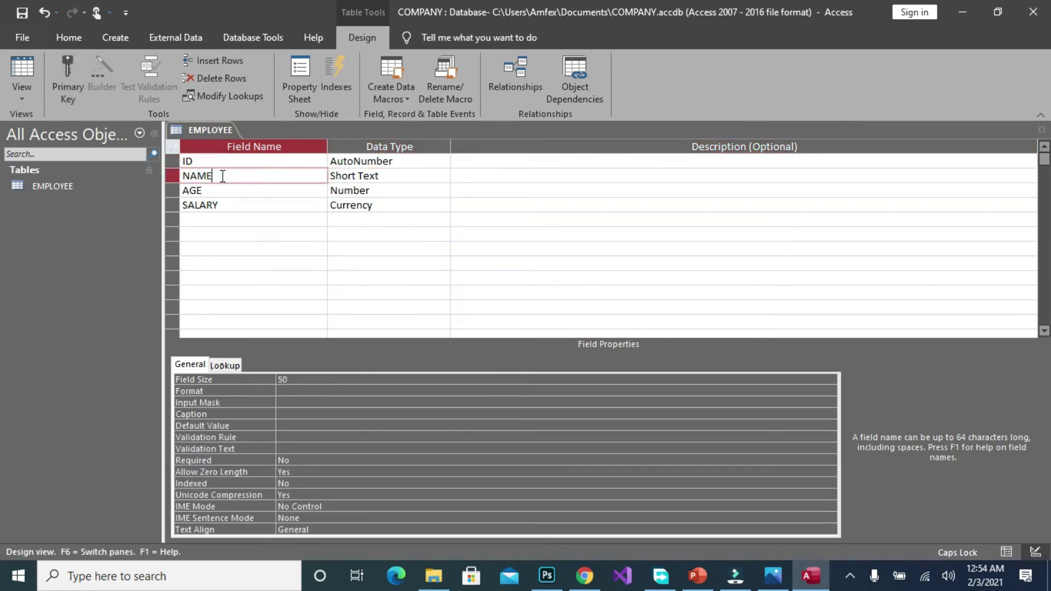
click(218, 192)
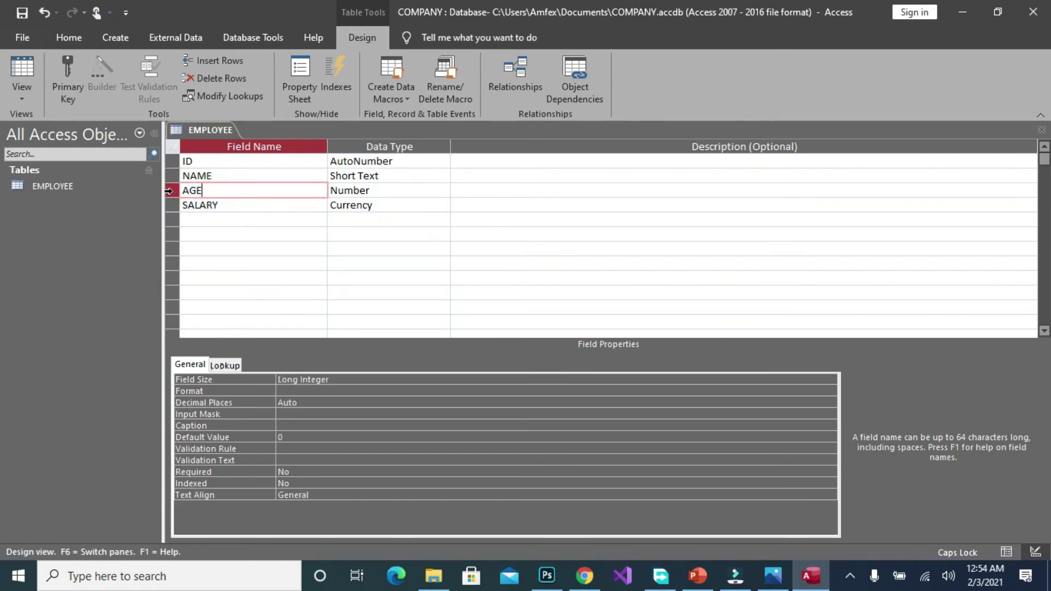
right_click(170, 192)
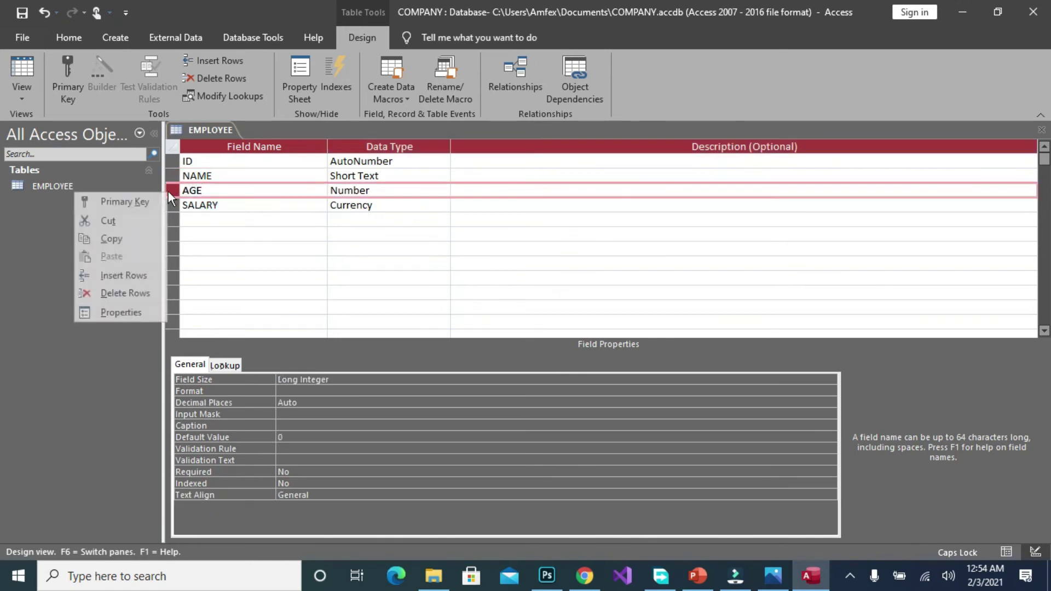
click(124, 202)
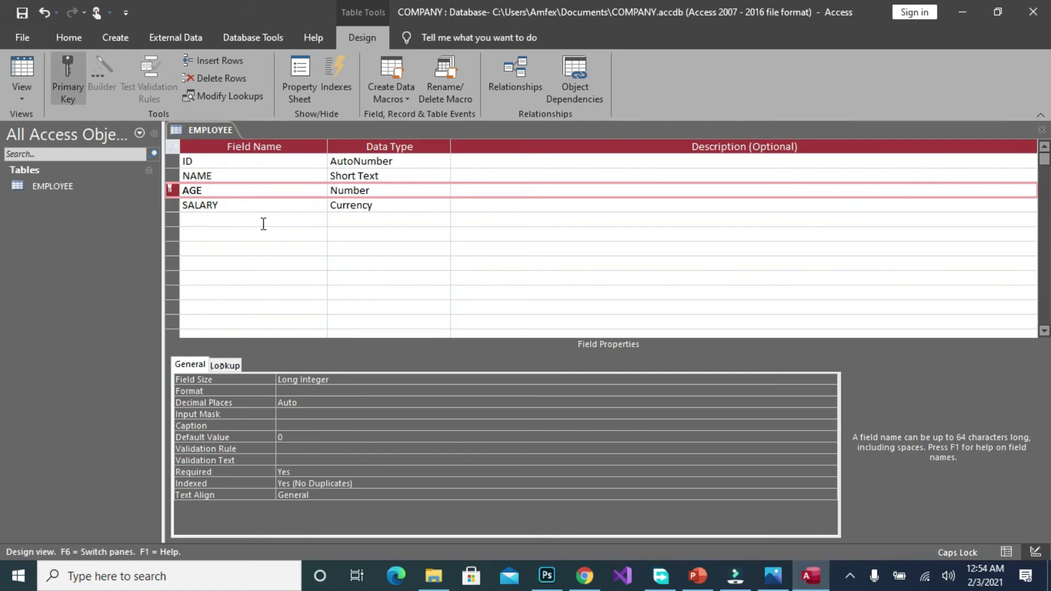
right_click(170, 193)
click(146, 209)
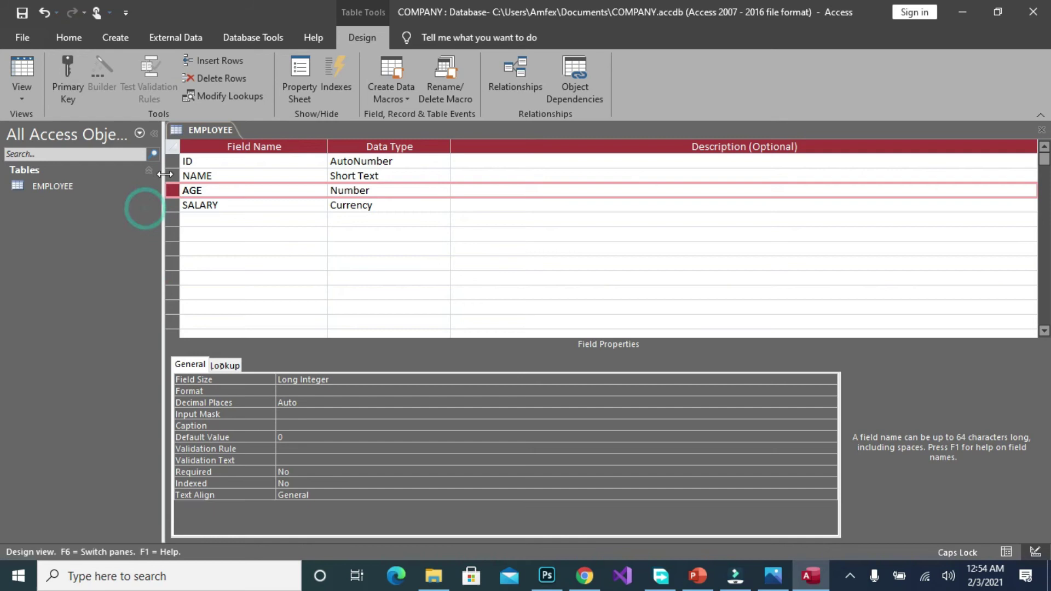
Step: Set the ID field as the table's primary key
click(172, 162)
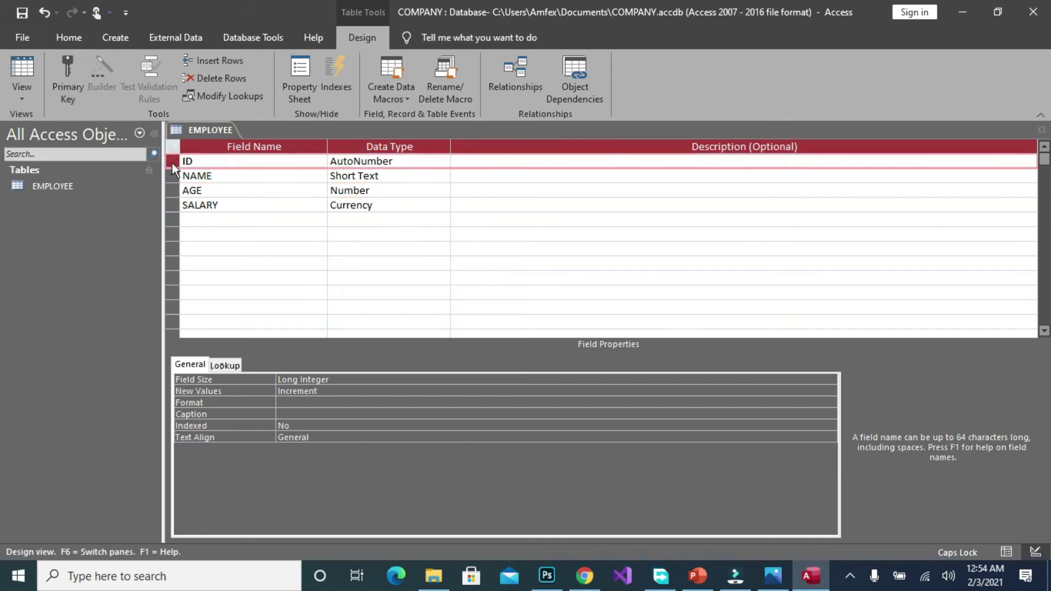
right_click(172, 163)
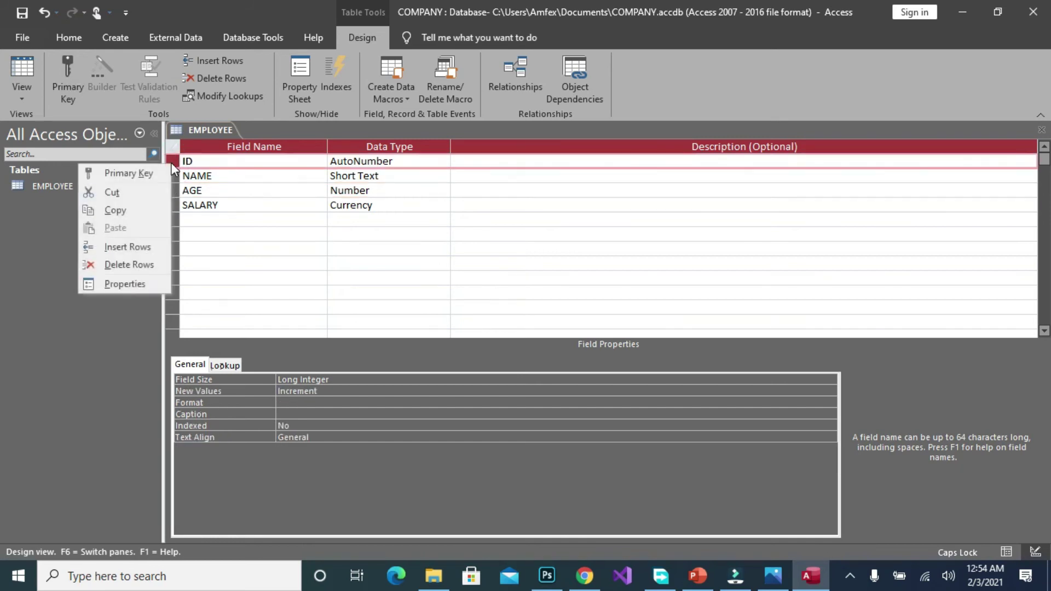
click(147, 177)
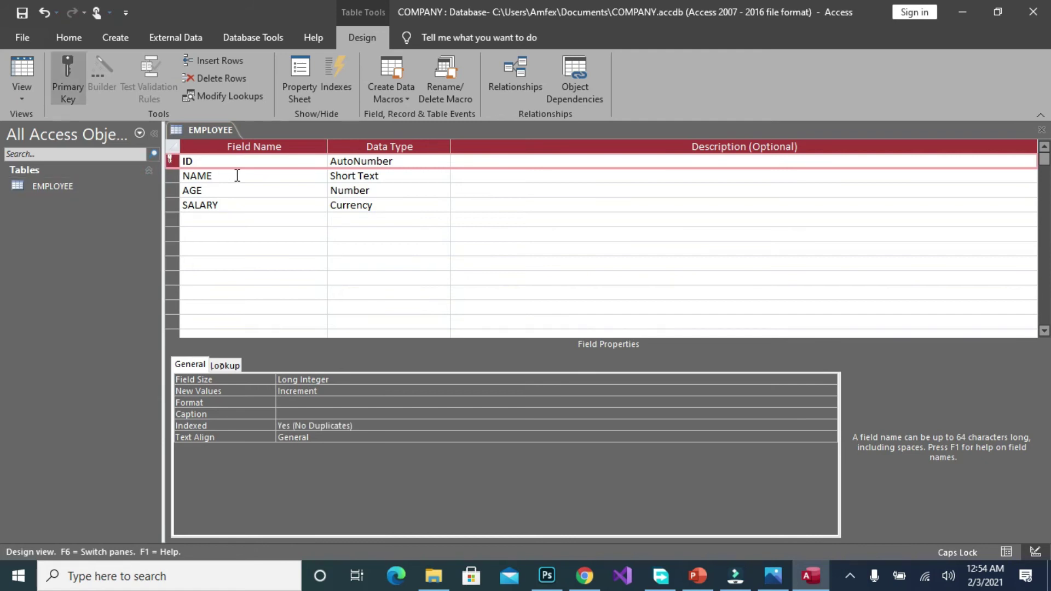
Step: Open the EMPLOYEE table in Datasheet view, saving its design changes
click(170, 146)
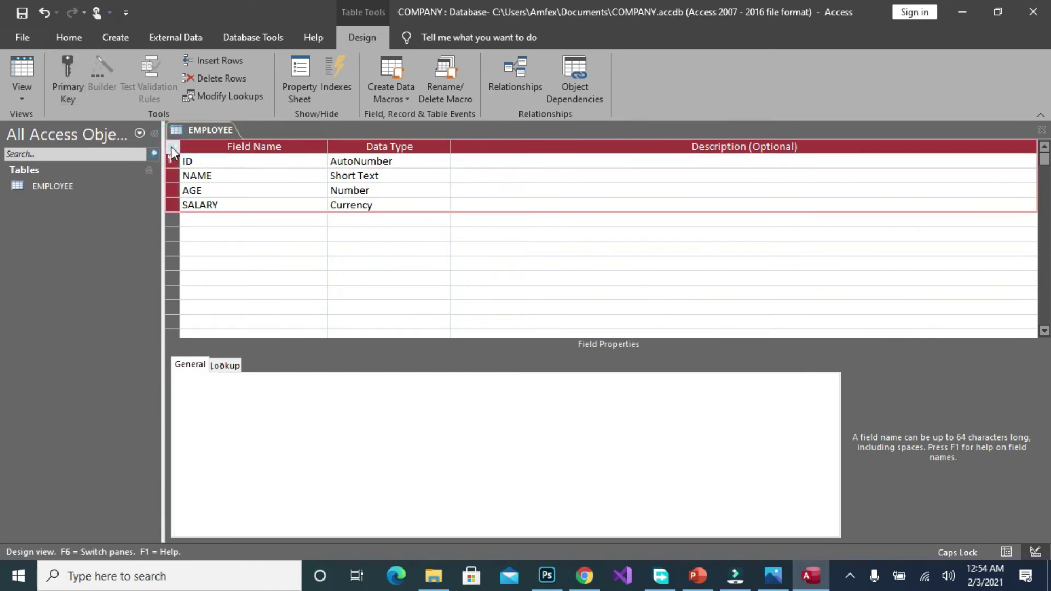
right_click(170, 146)
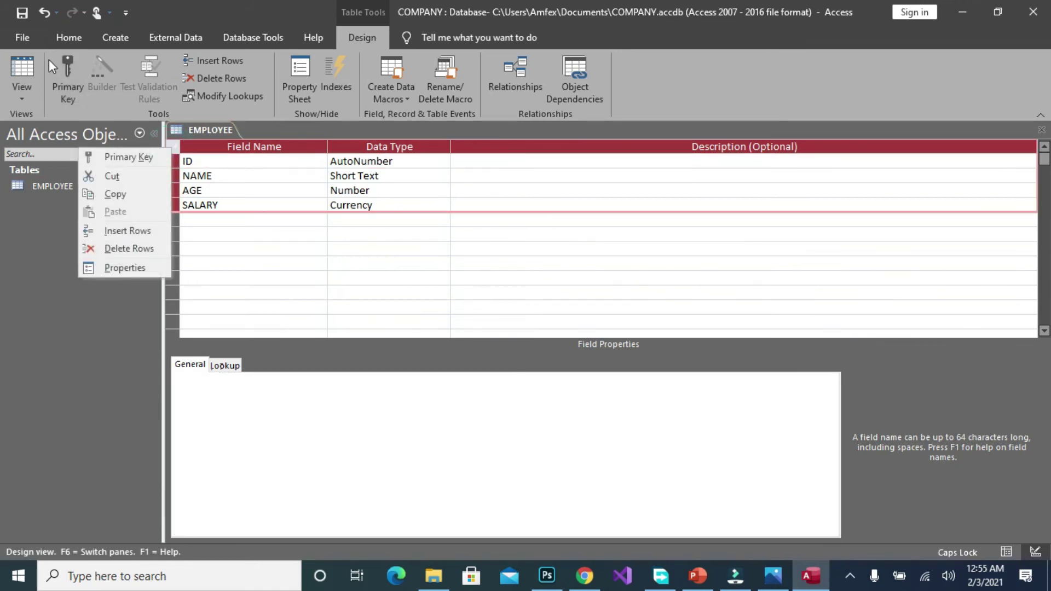
click(40, 184)
right_click(39, 184)
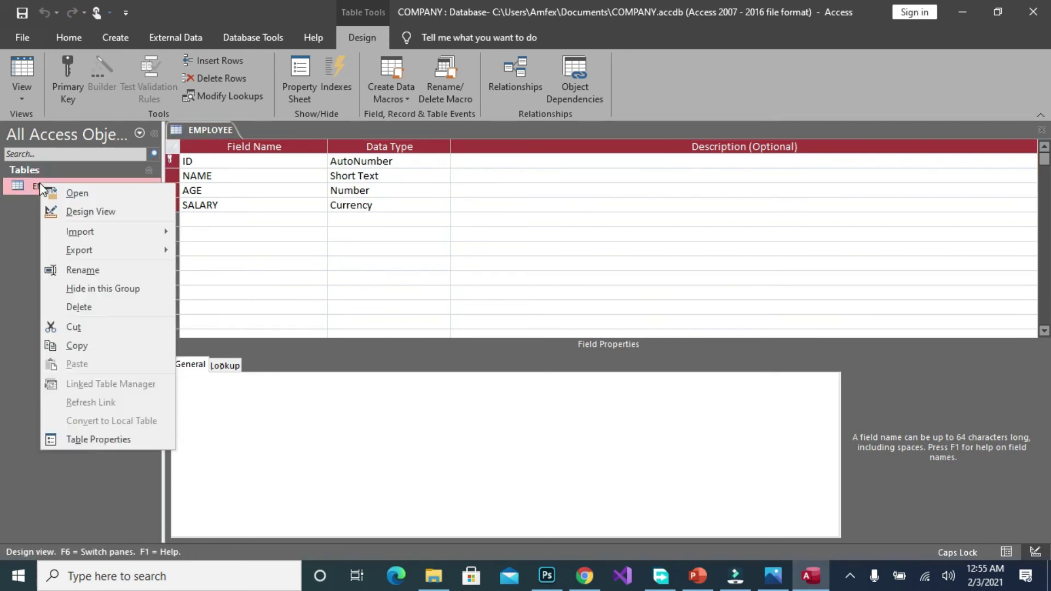
click(91, 196)
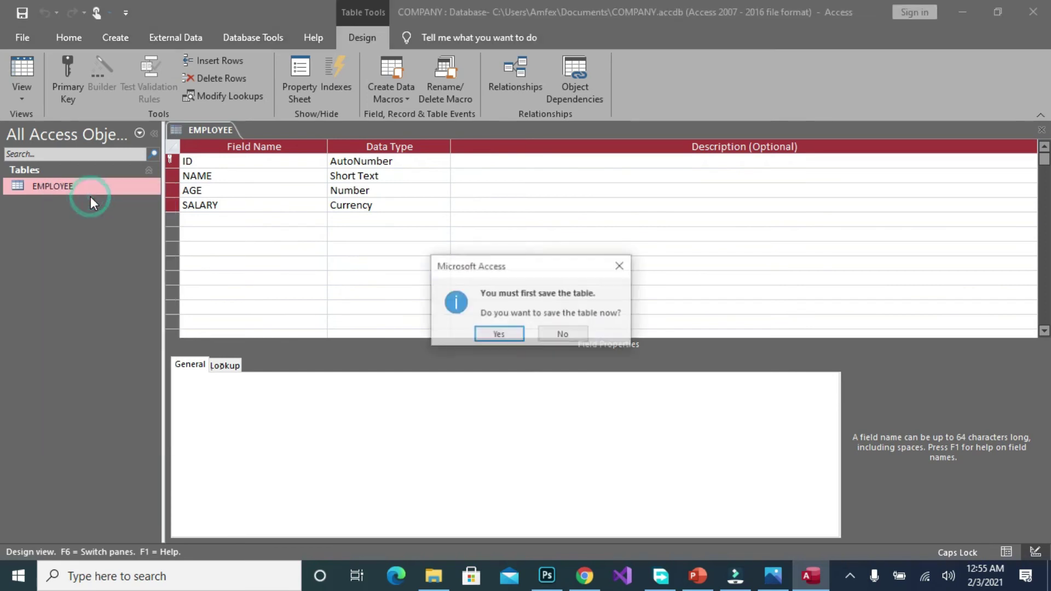
click(498, 334)
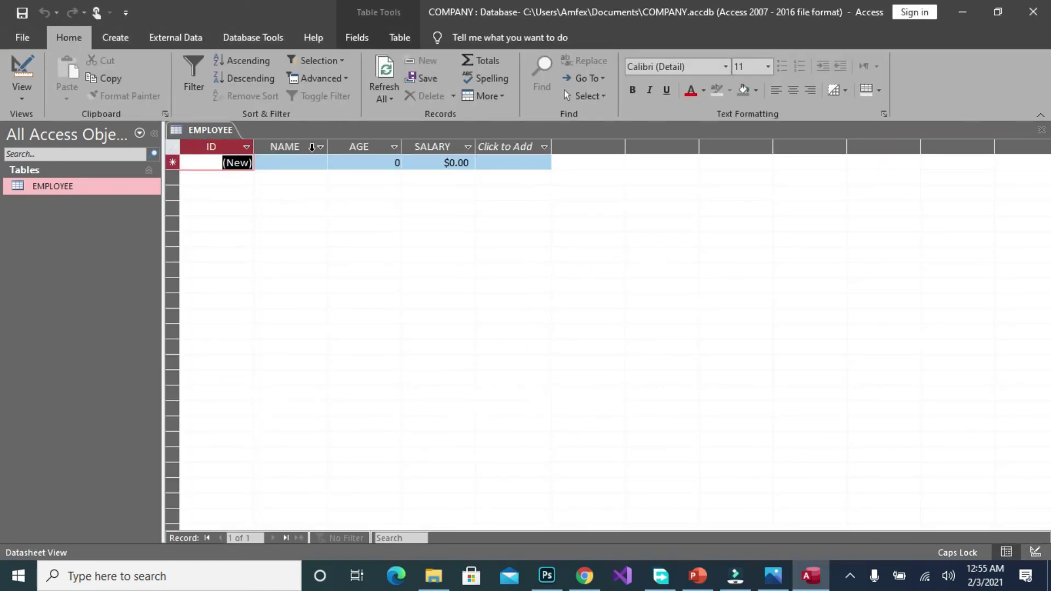
Step: Review the ID, NAME, AGE and SALARY columns of the EMPLOYEE datasheet
click(294, 148)
click(361, 147)
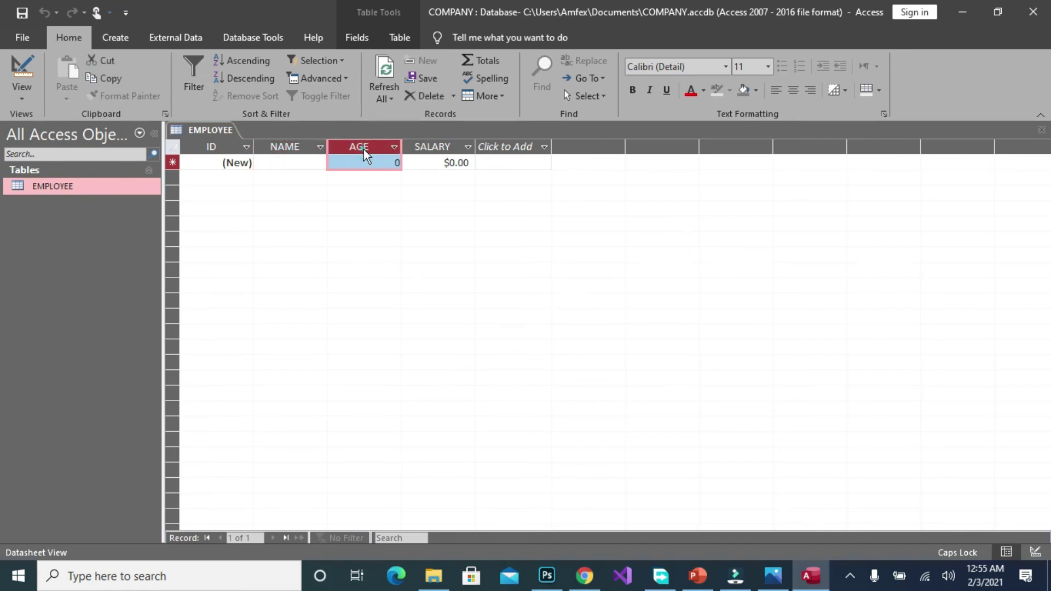
click(454, 143)
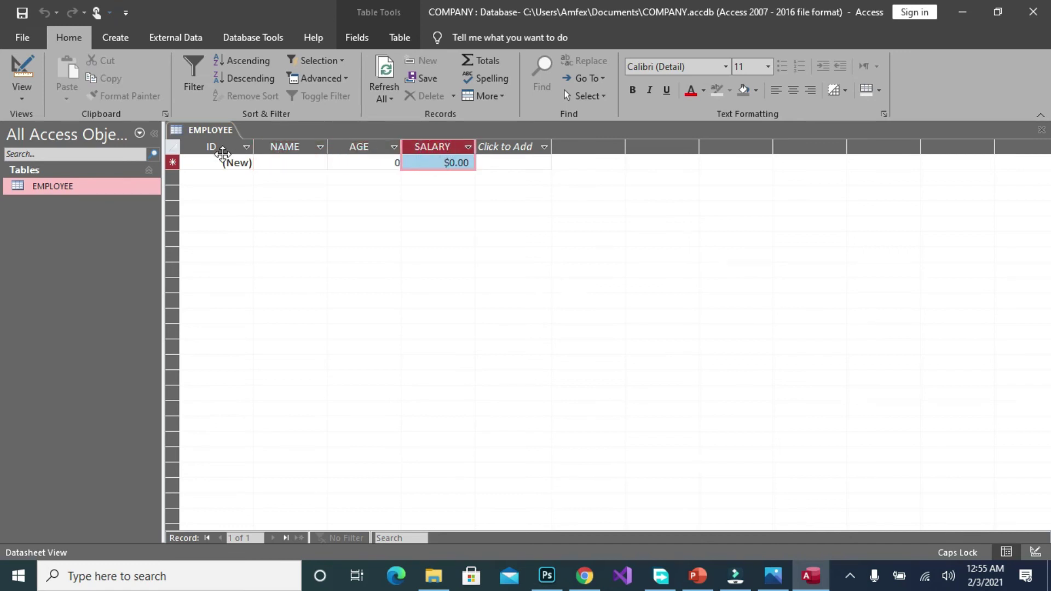
click(211, 148)
click(282, 146)
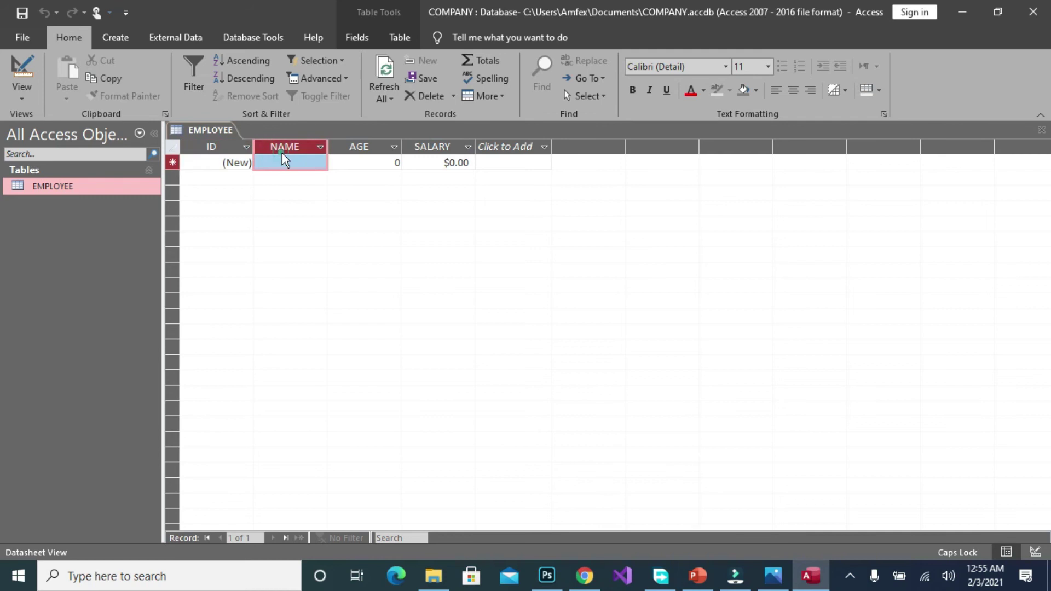
click(352, 149)
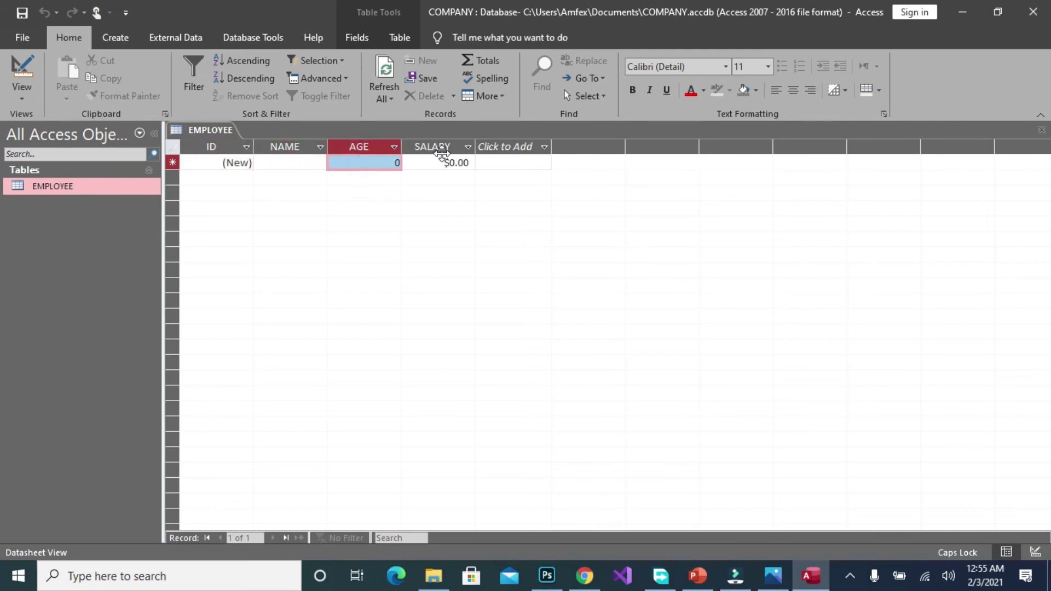
click(442, 150)
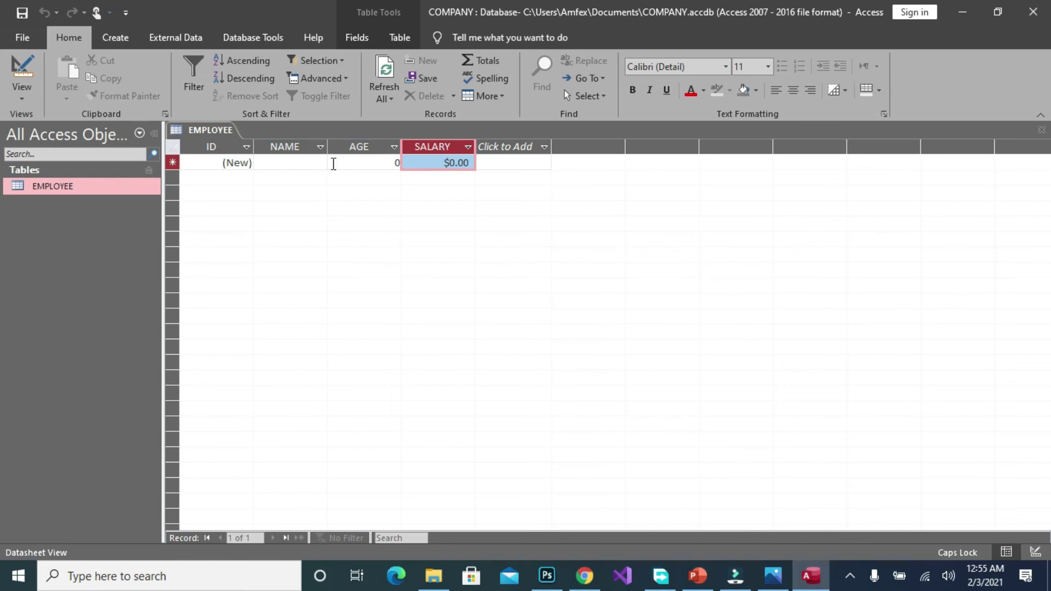
Step: Enter the first EMPLOYEE record with the employee's name, age 34 and salary 13000
click(224, 164)
key(1)
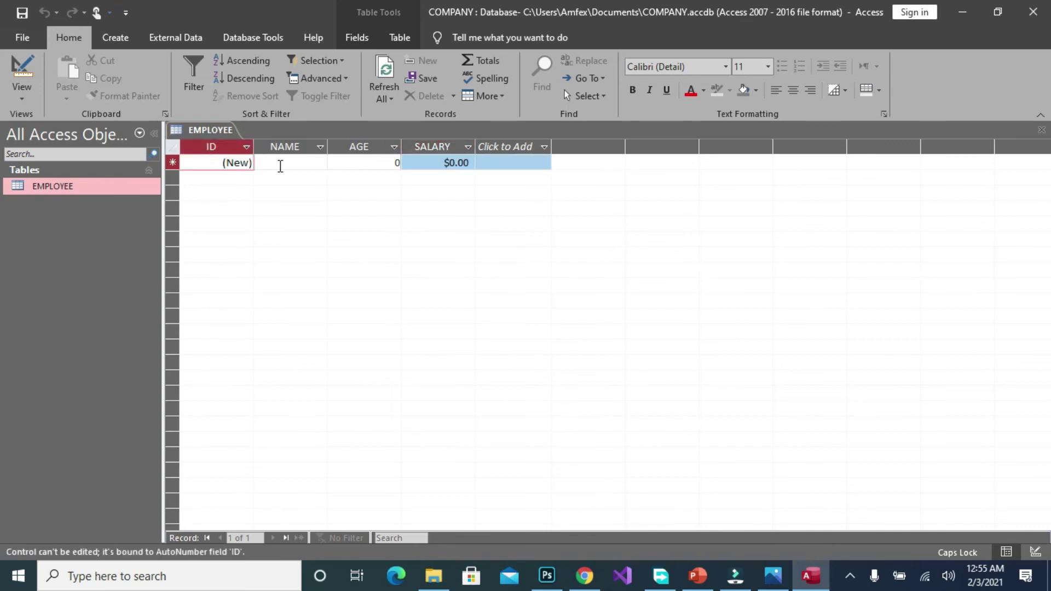
click(280, 164)
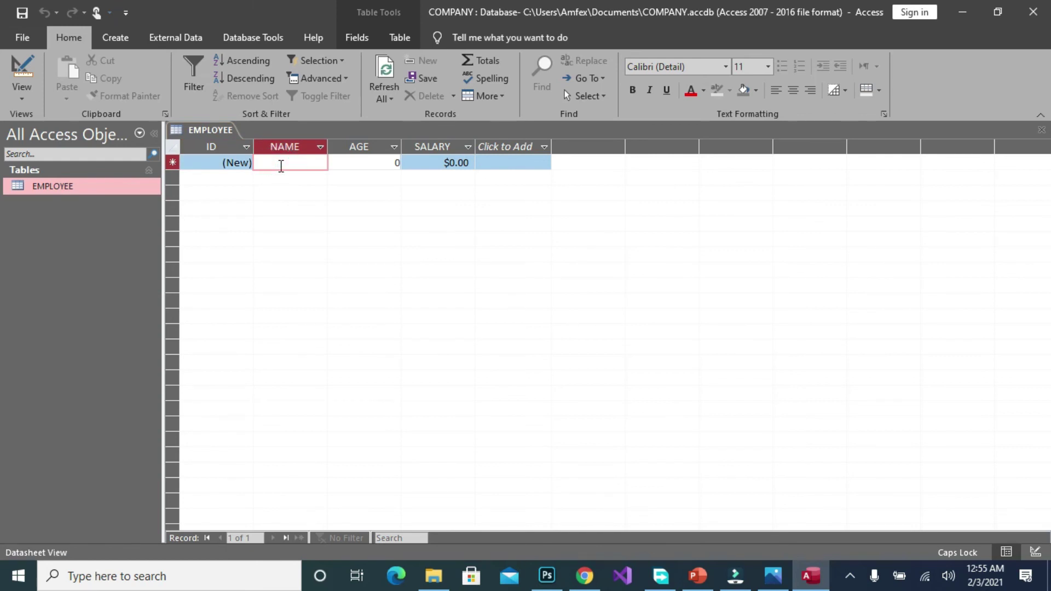
text(A)
key(Caps_Lock)
text(dam)
key(Tab)
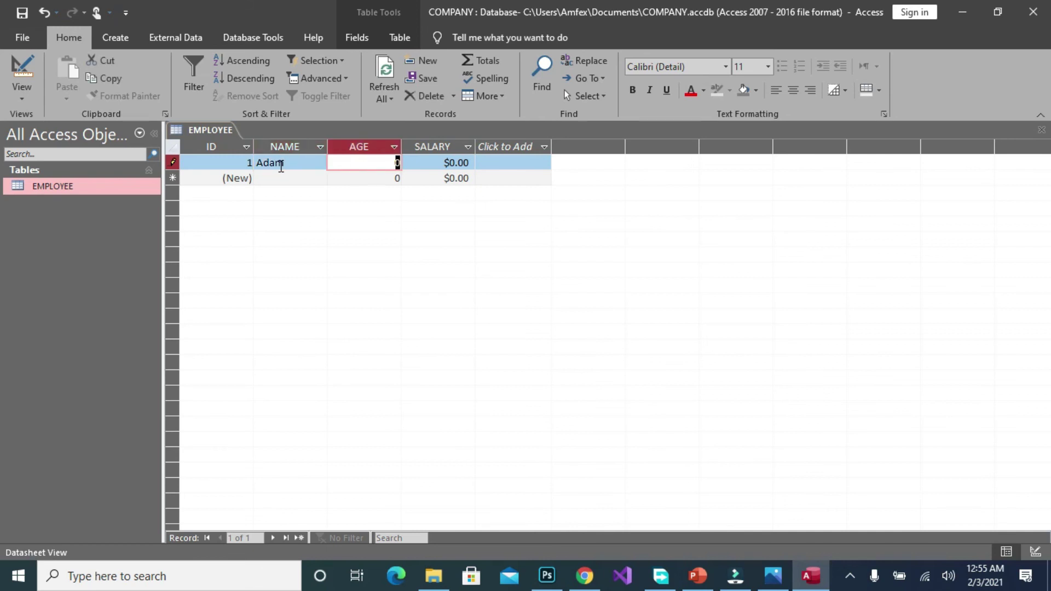
text(34)
key(Tab)
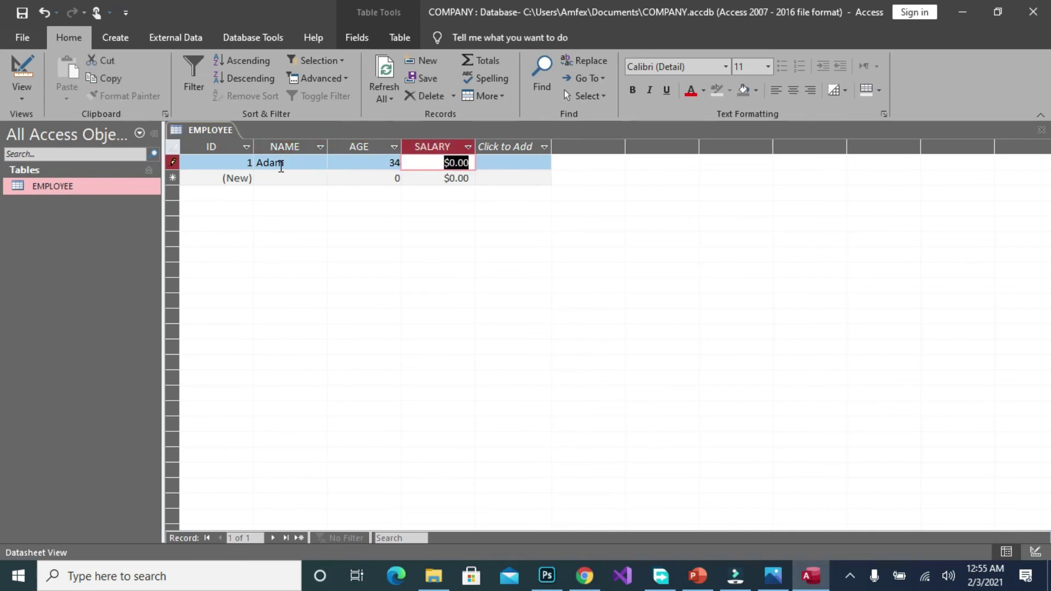
text(13000)
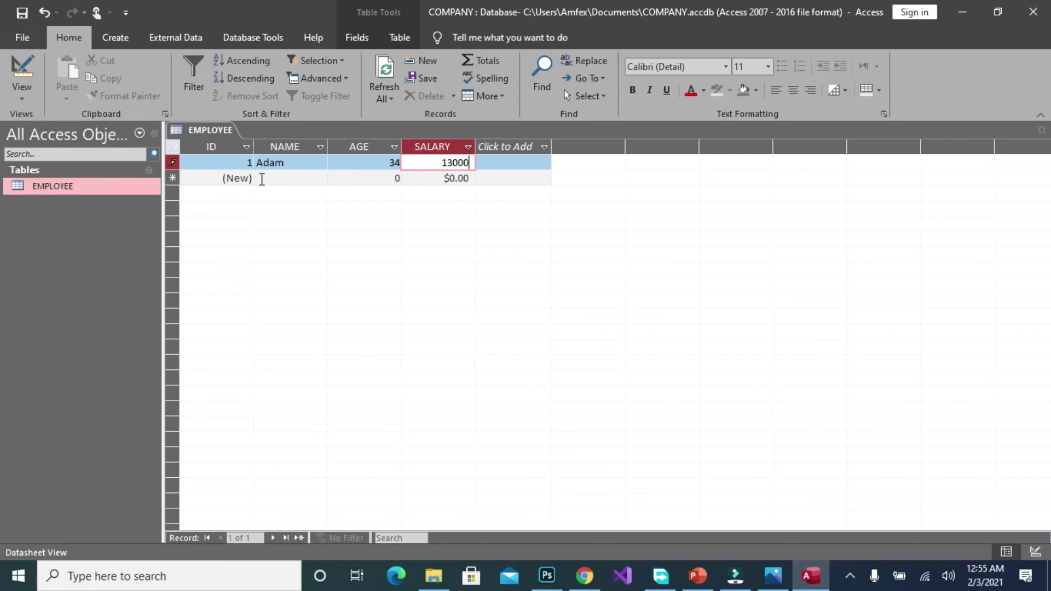
Step: Add a second EMPLOYEE record with the employee's name, age 28 and salary 15000
click(259, 179)
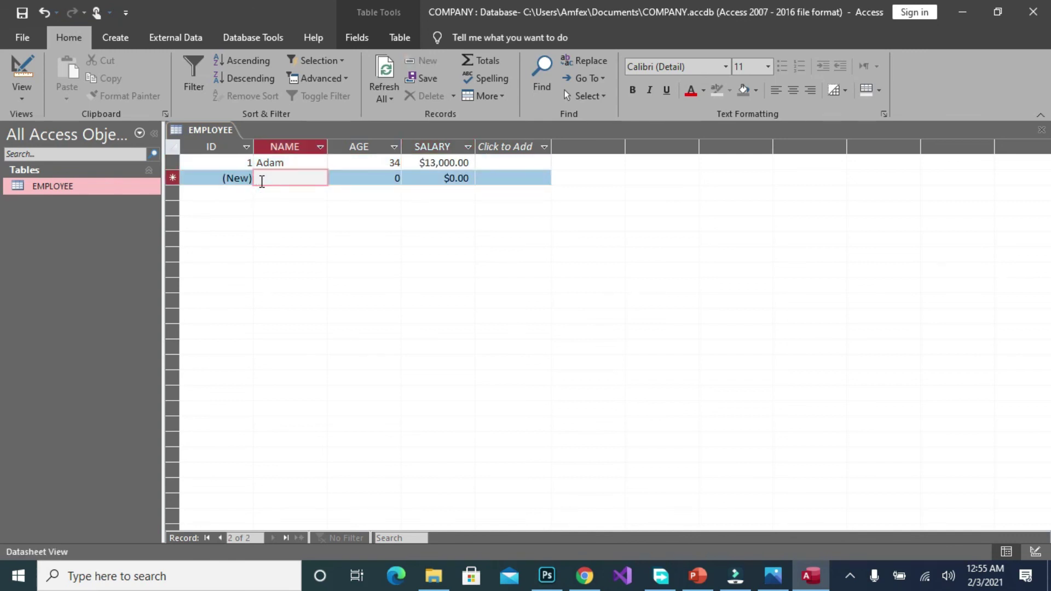
key(Caps_Lock)
text(A)
key(Caps_Lock)
text(lex)
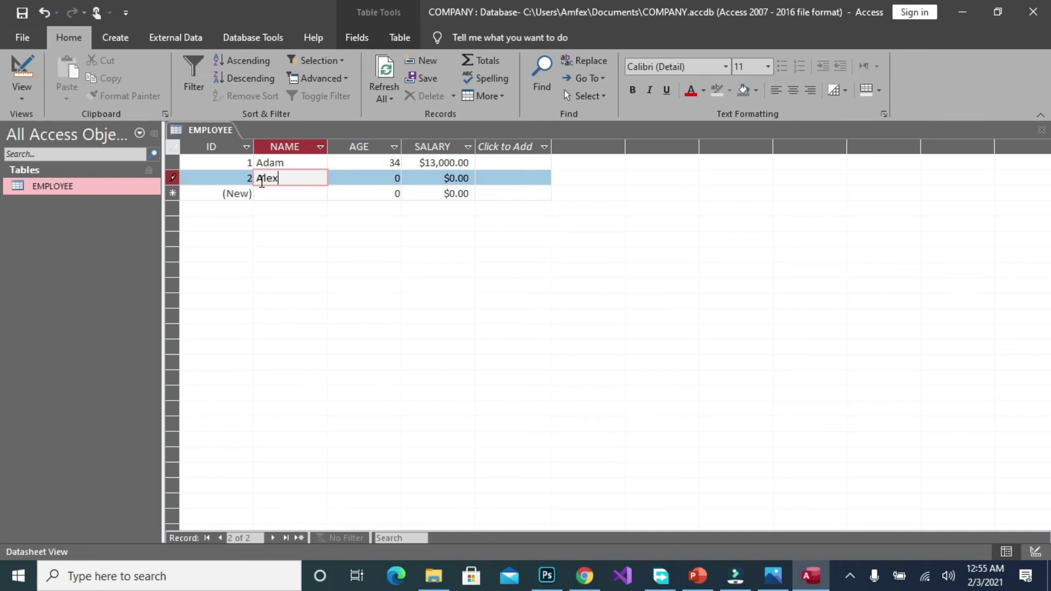
key(Tab)
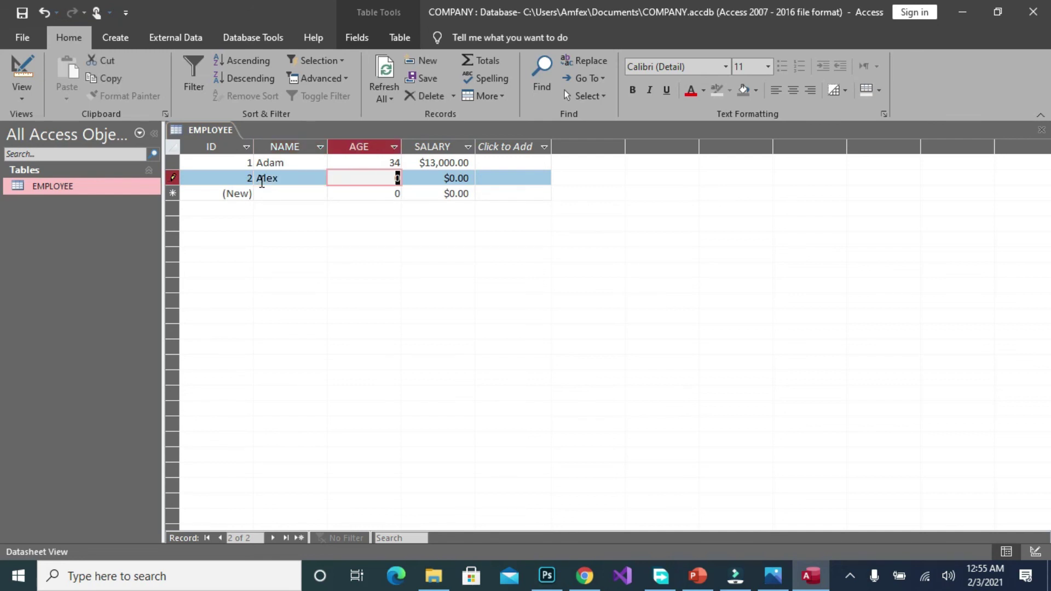
text(28)
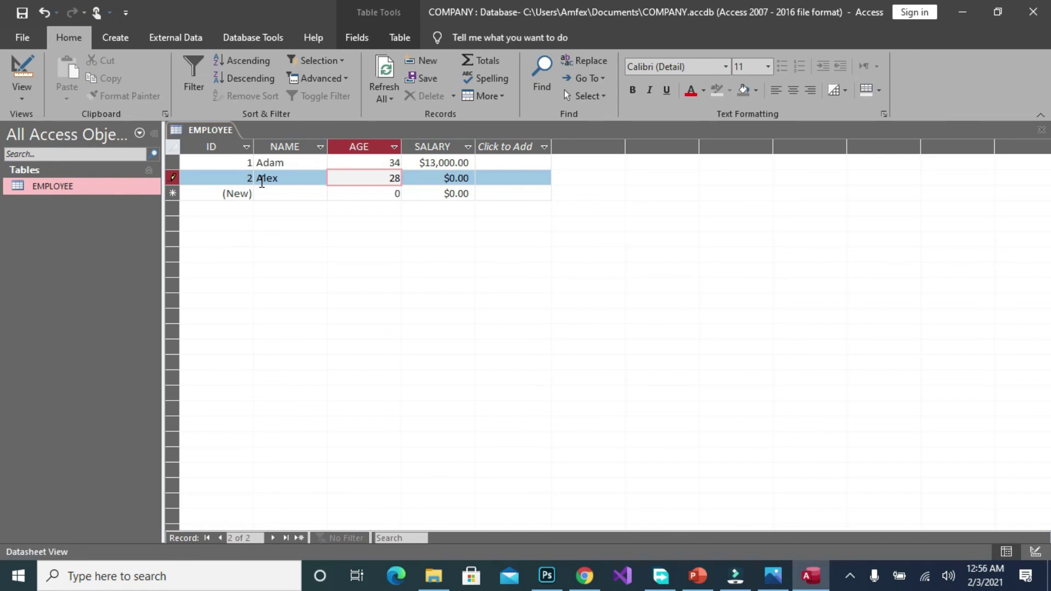
key(Tab)
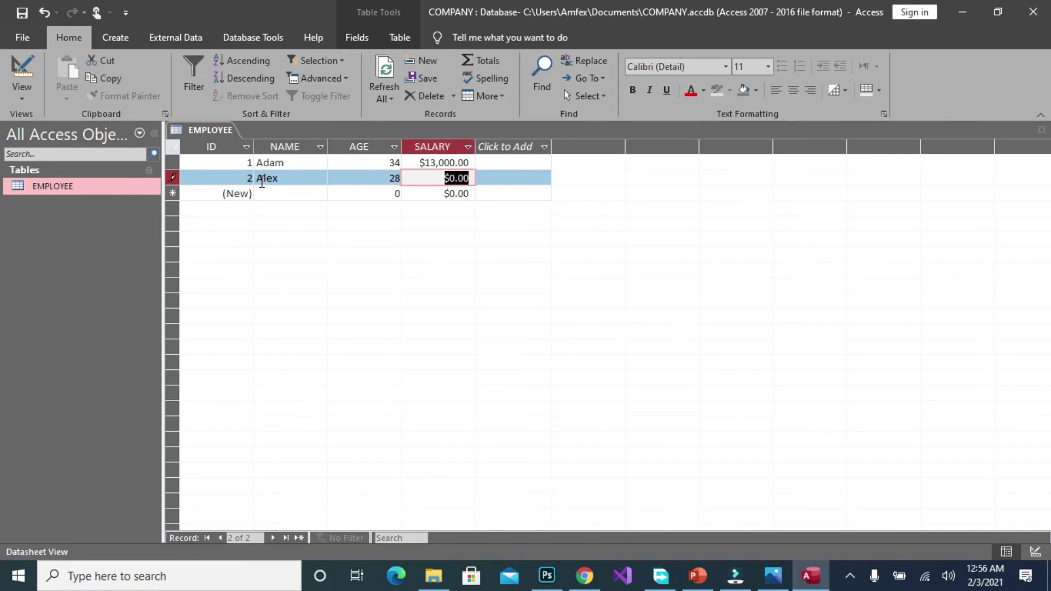
text(15000)
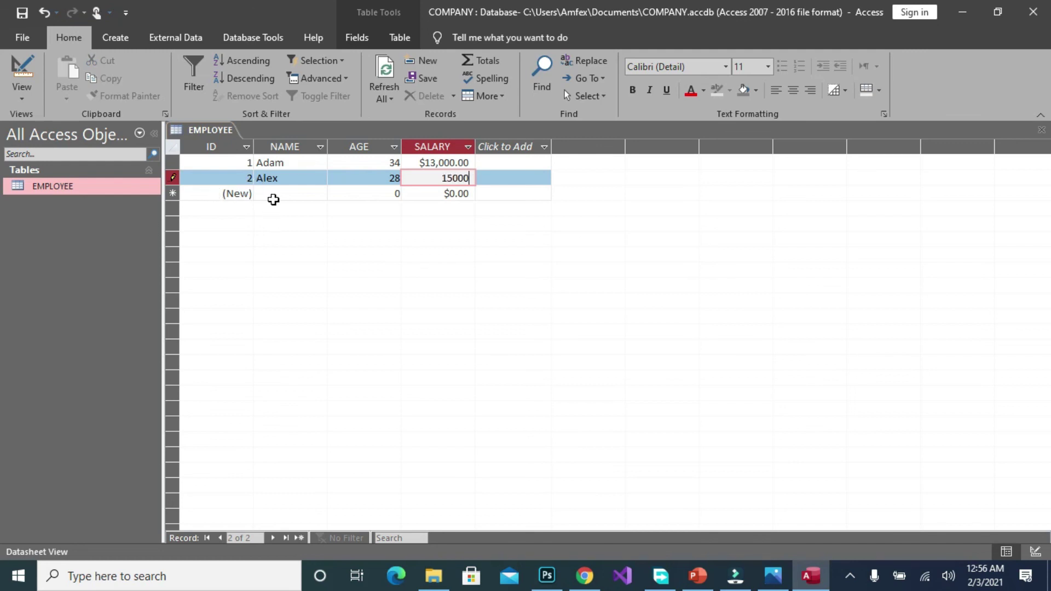
Step: Start a third EMPLOYEE record with the employee's name and age 200
click(283, 191)
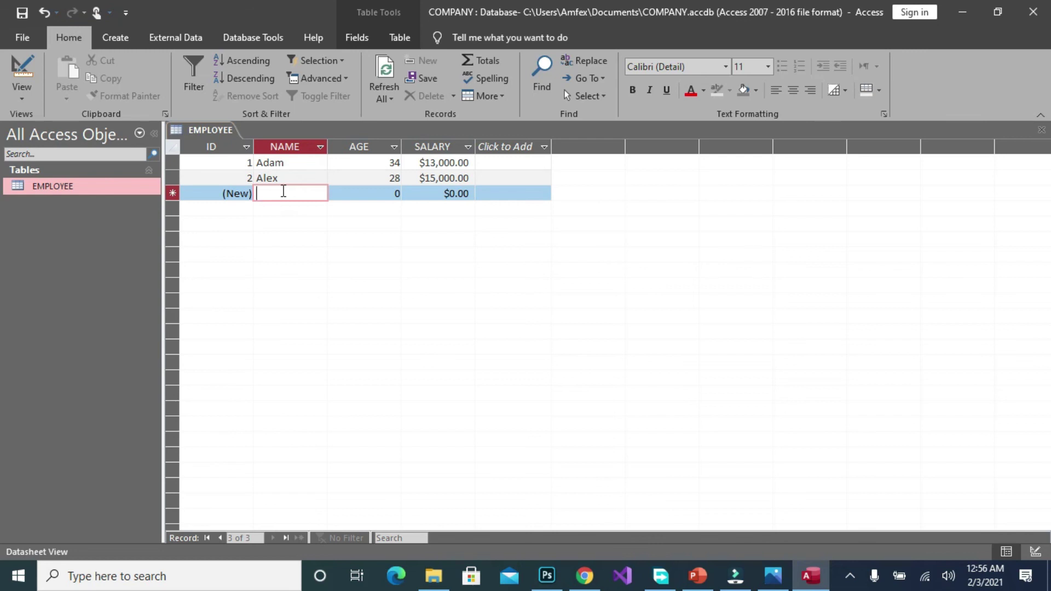
text(Sta)
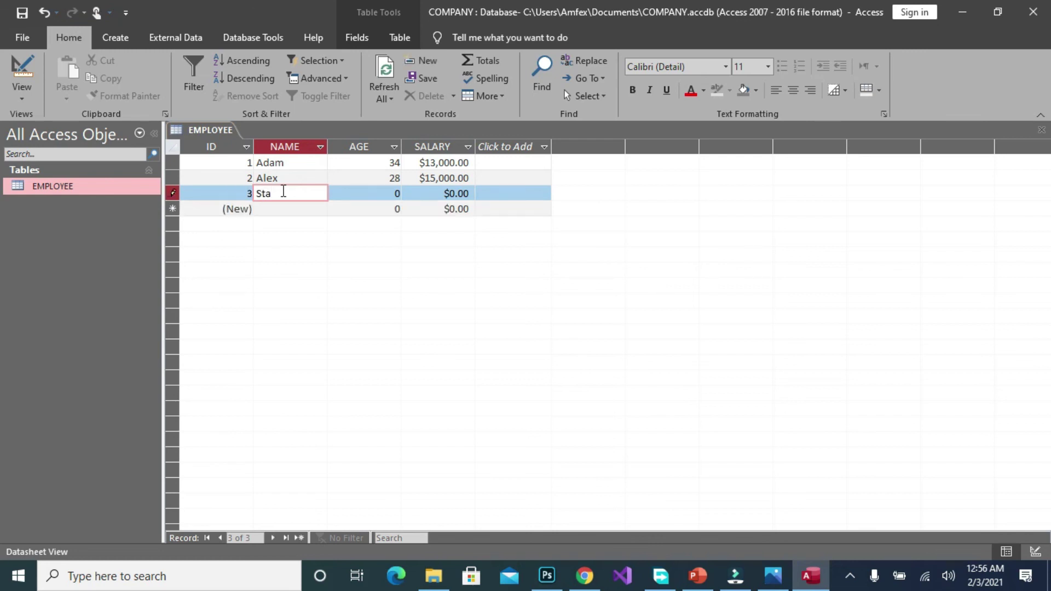
key(BackSpace)
text(uart)
click(368, 192)
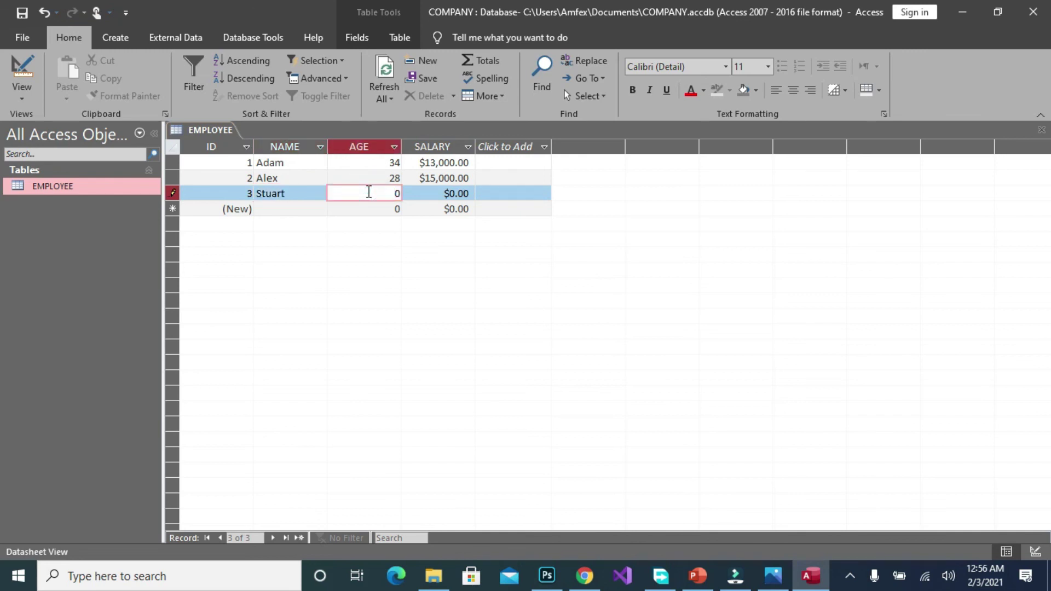
text(200)
Step: Set the salary in the third EMPLOYEE record to 18000, clearing the leftover default value
click(433, 192)
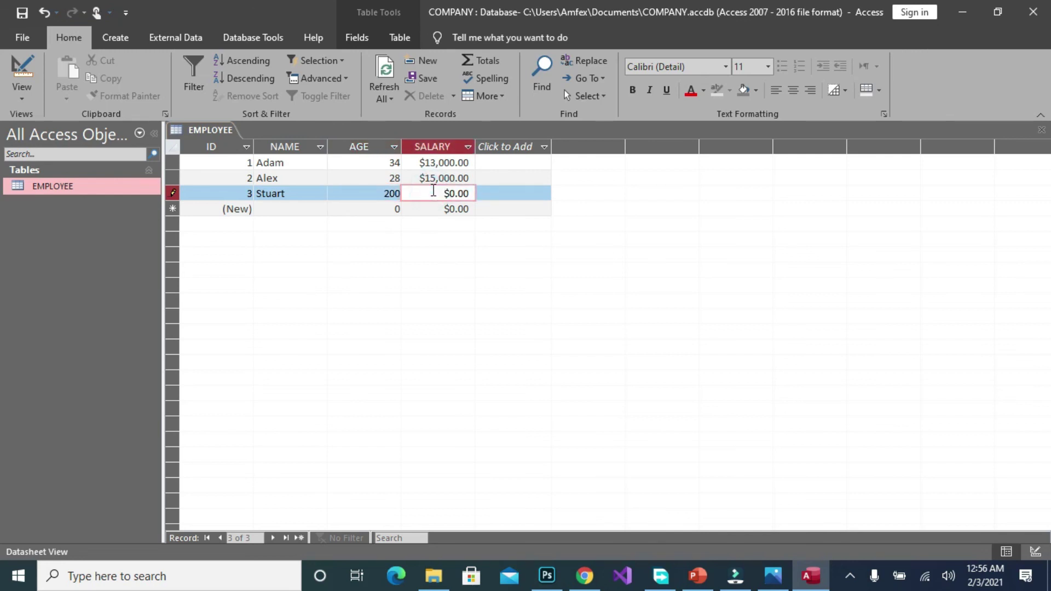
text(18000)
click(472, 193)
key(BackSpace)
key(BackSpace)
key(BackSpace)
key(BackSpace)
key(BackSpace)
Step: Add a fourth EMPLOYEE record with the employee's name, age 42 and salary 19020
click(290, 208)
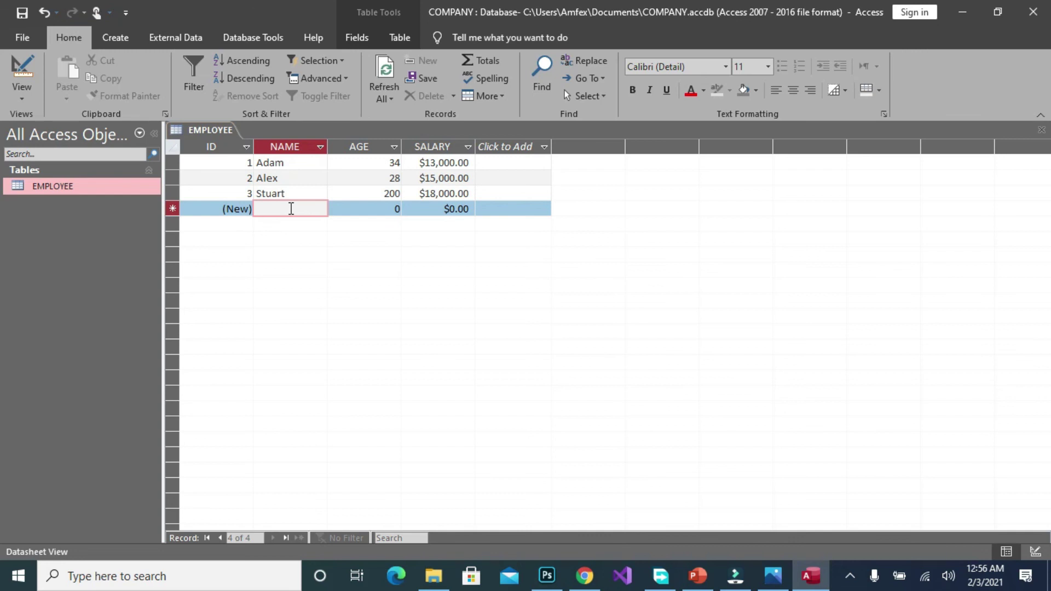
key(Caps_Lock)
text(R)
key(Caps_Lock)
text(os)
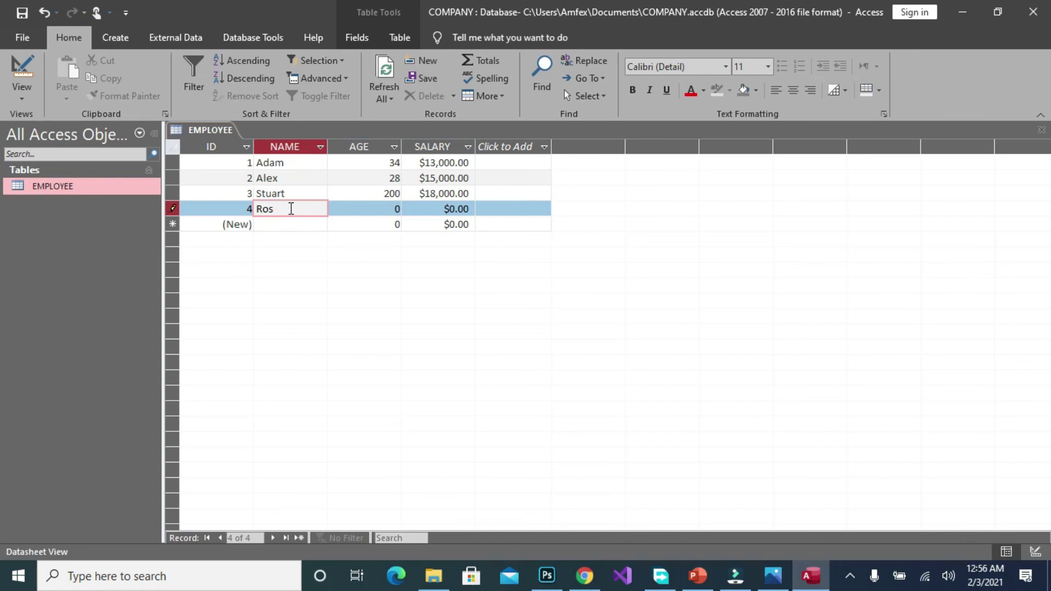
key(Tab)
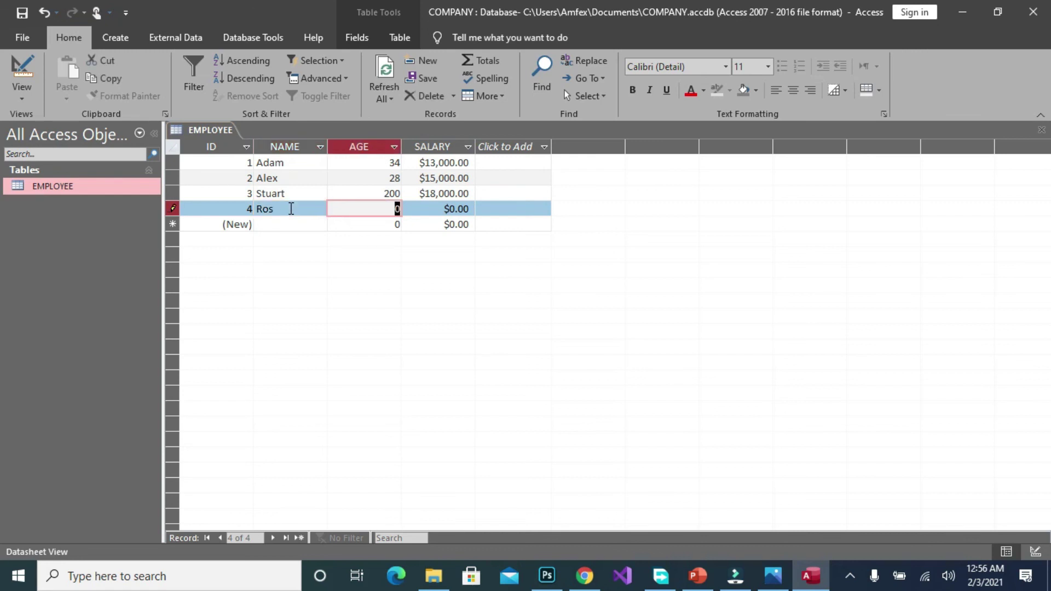
text(42)
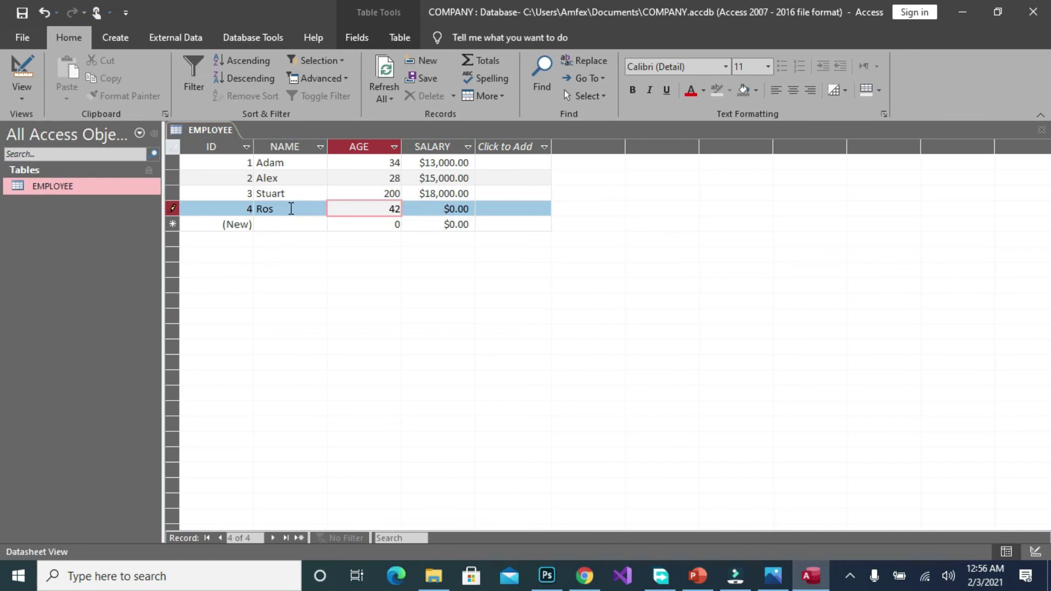
key(Tab)
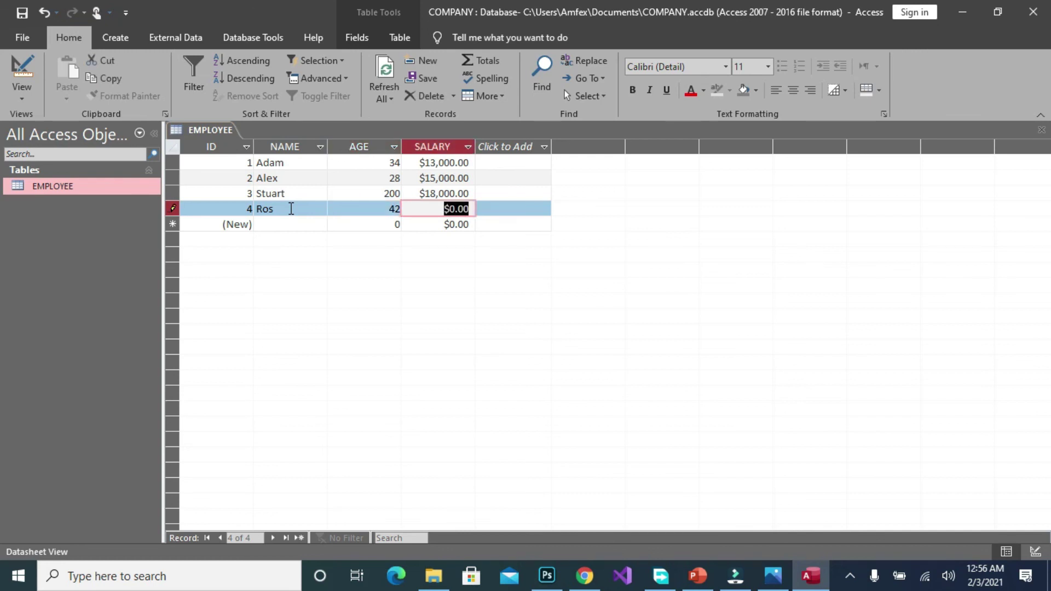
text(19)
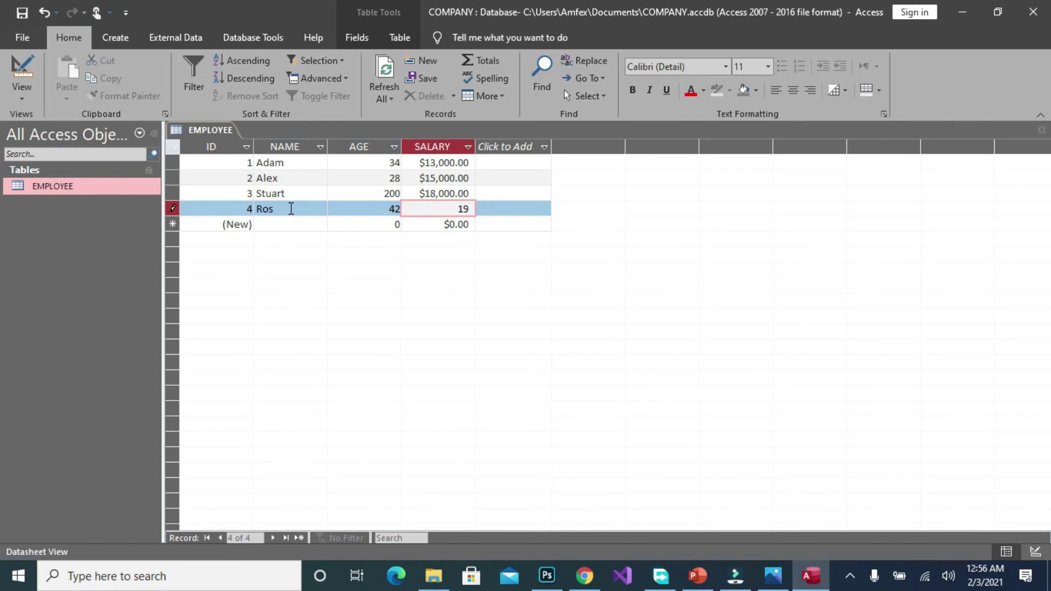
text(020)
click(280, 226)
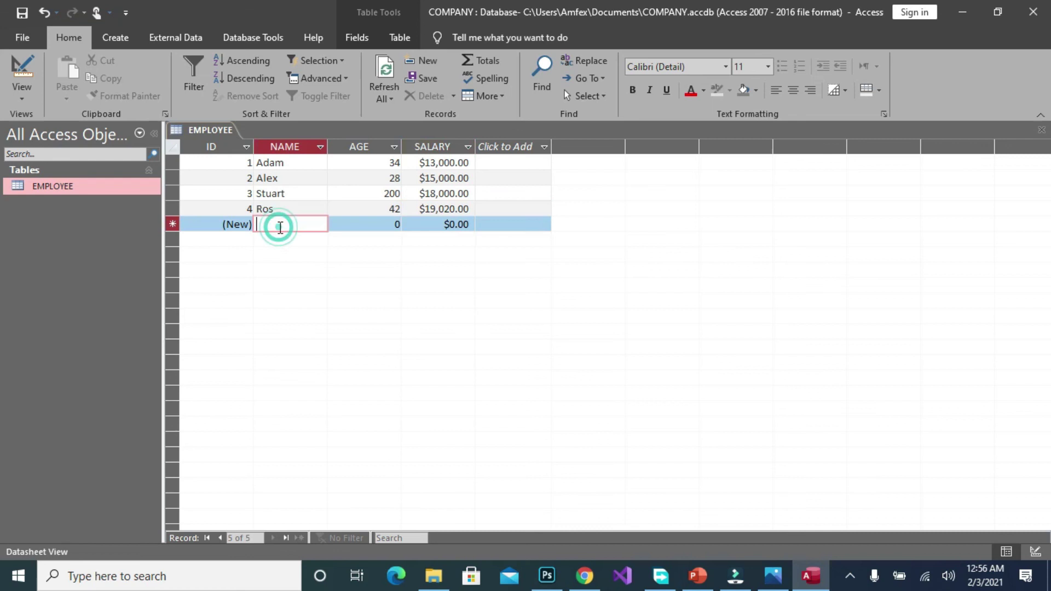